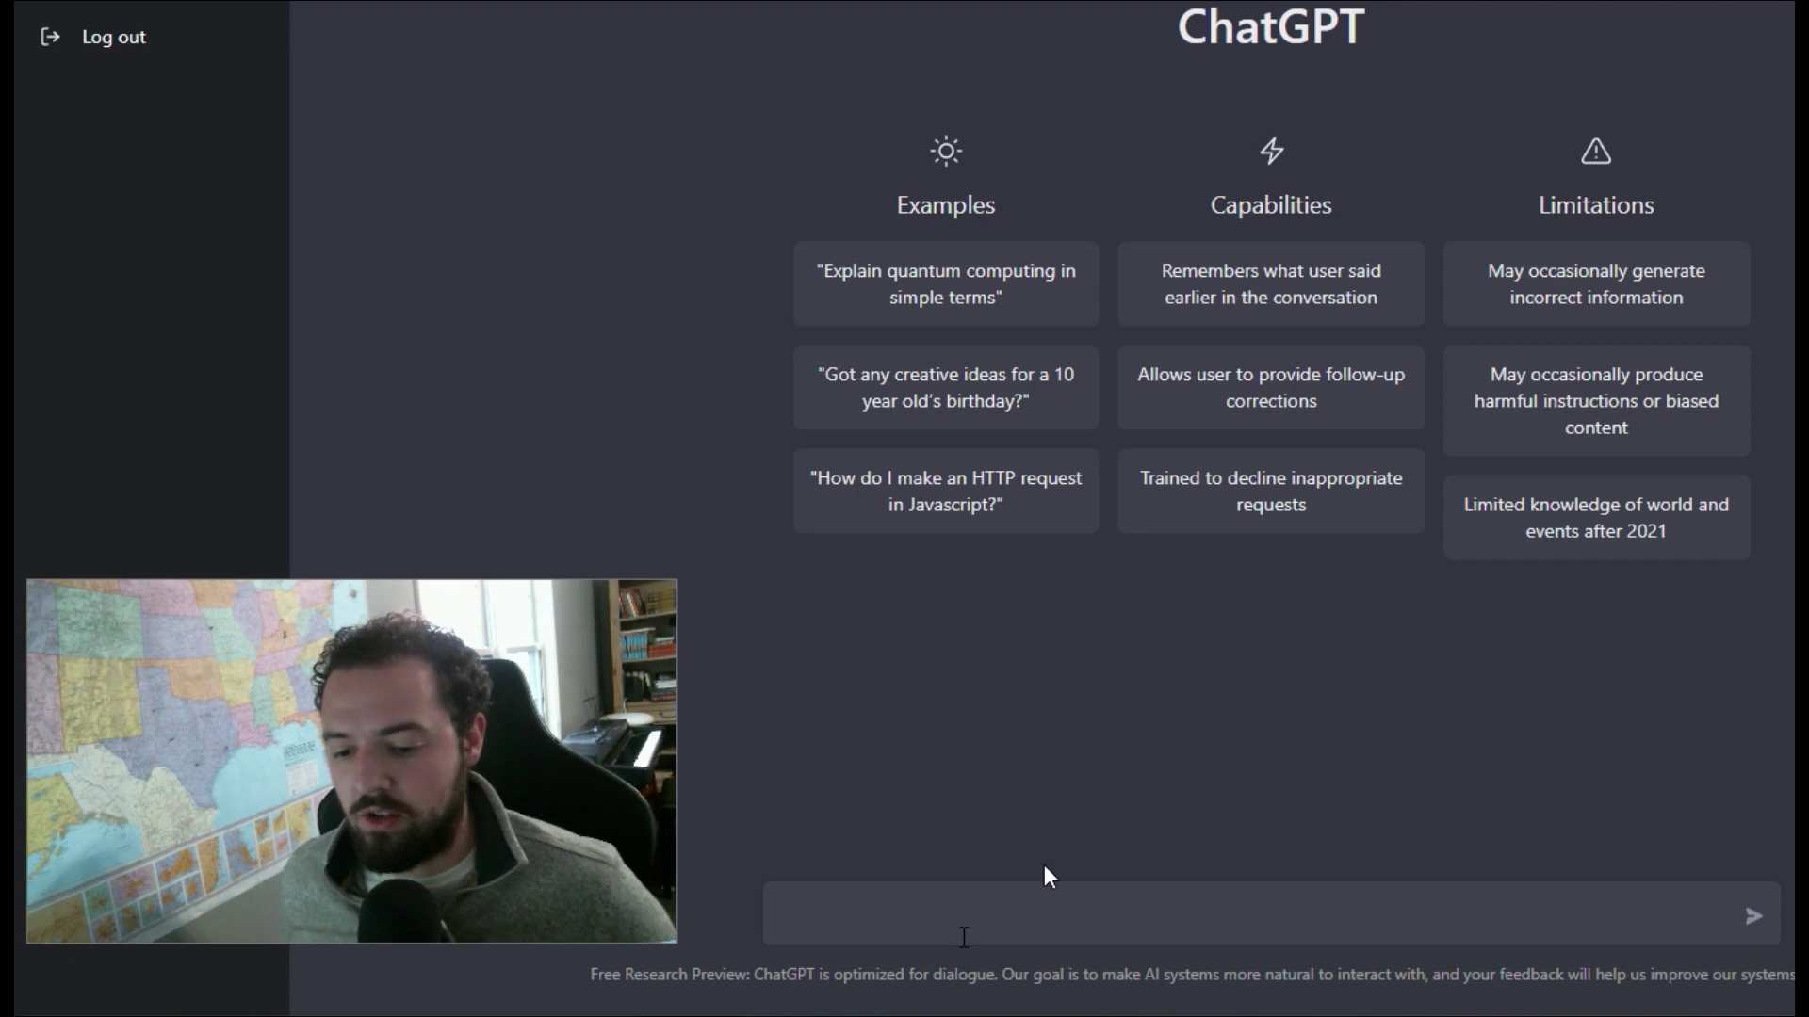
Step: Paste the prepared question about using Excel to track who is in the office or on leave over the holidays
text(I have a problem I want to solve with Microsoft Excel. The problem is that I do not know which one of my team members will be on leave or in the office during the holidays. Can you tell me how I could use Microsoft Excel to figure out who will be in the office or not in the office on any given day?)
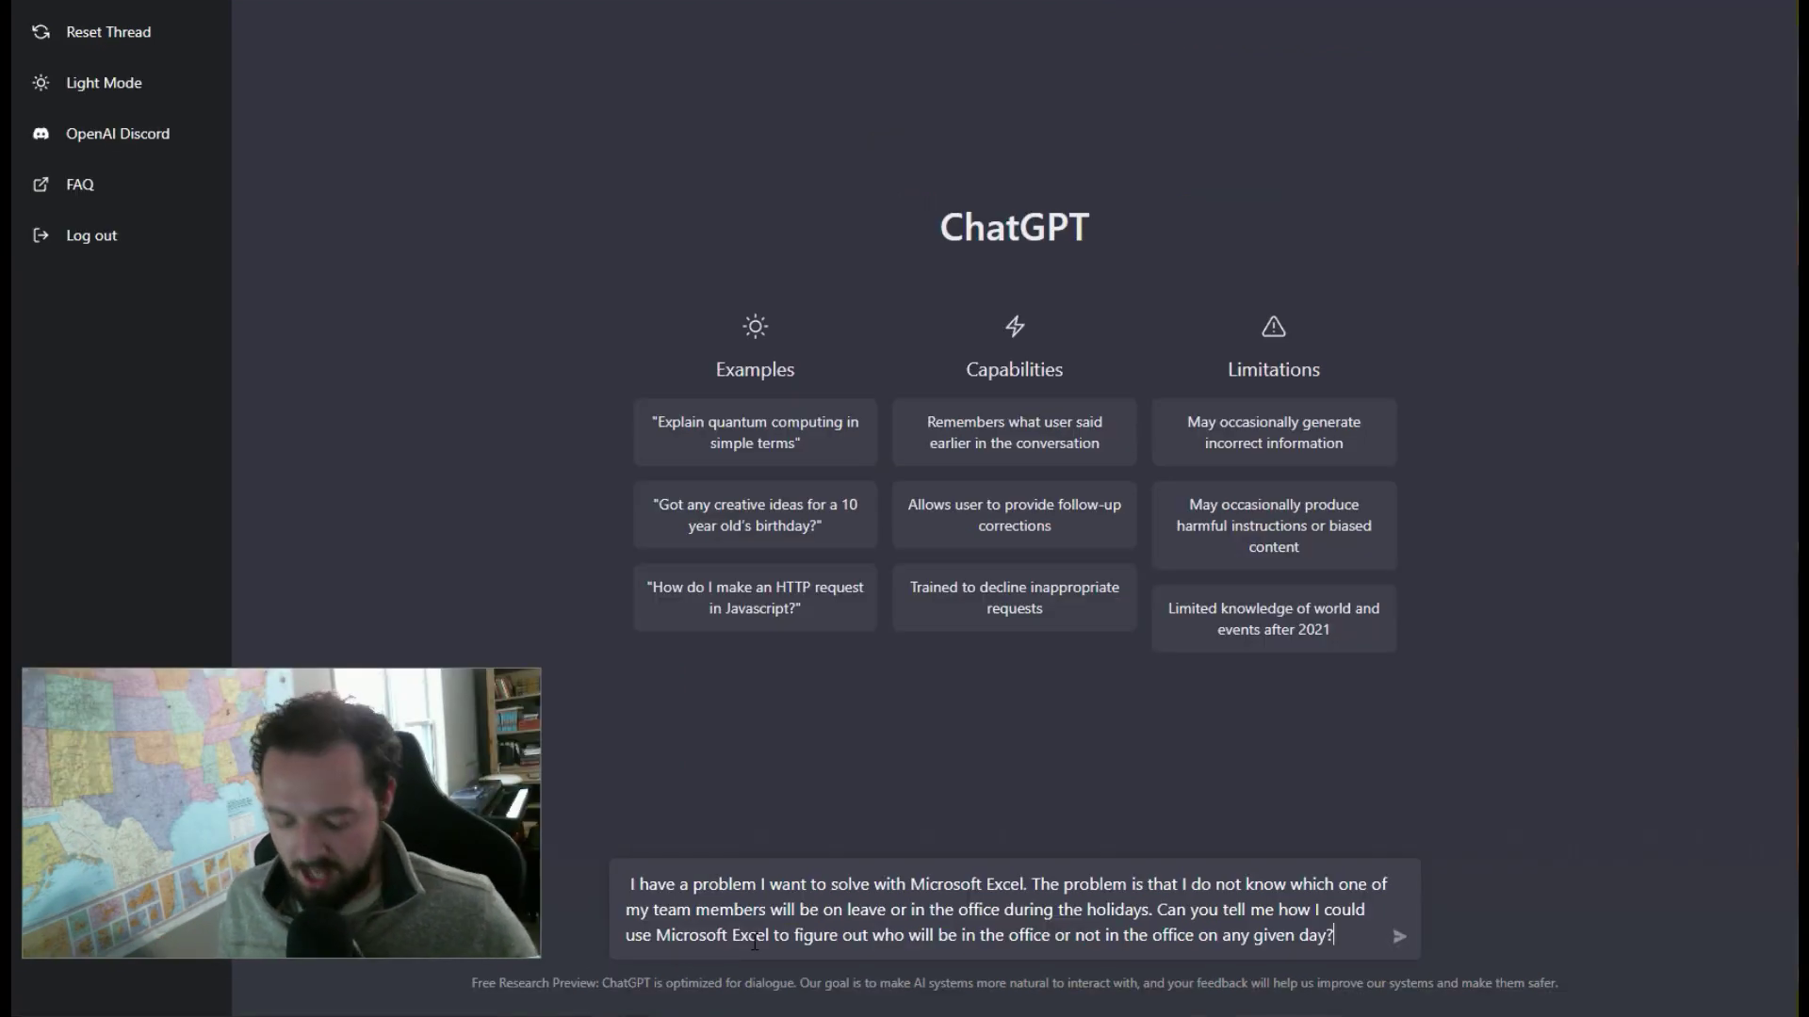
Step: Submit the holiday office question and let ChatGPT generate its Holiday Schedule workbook plan
key(Return)
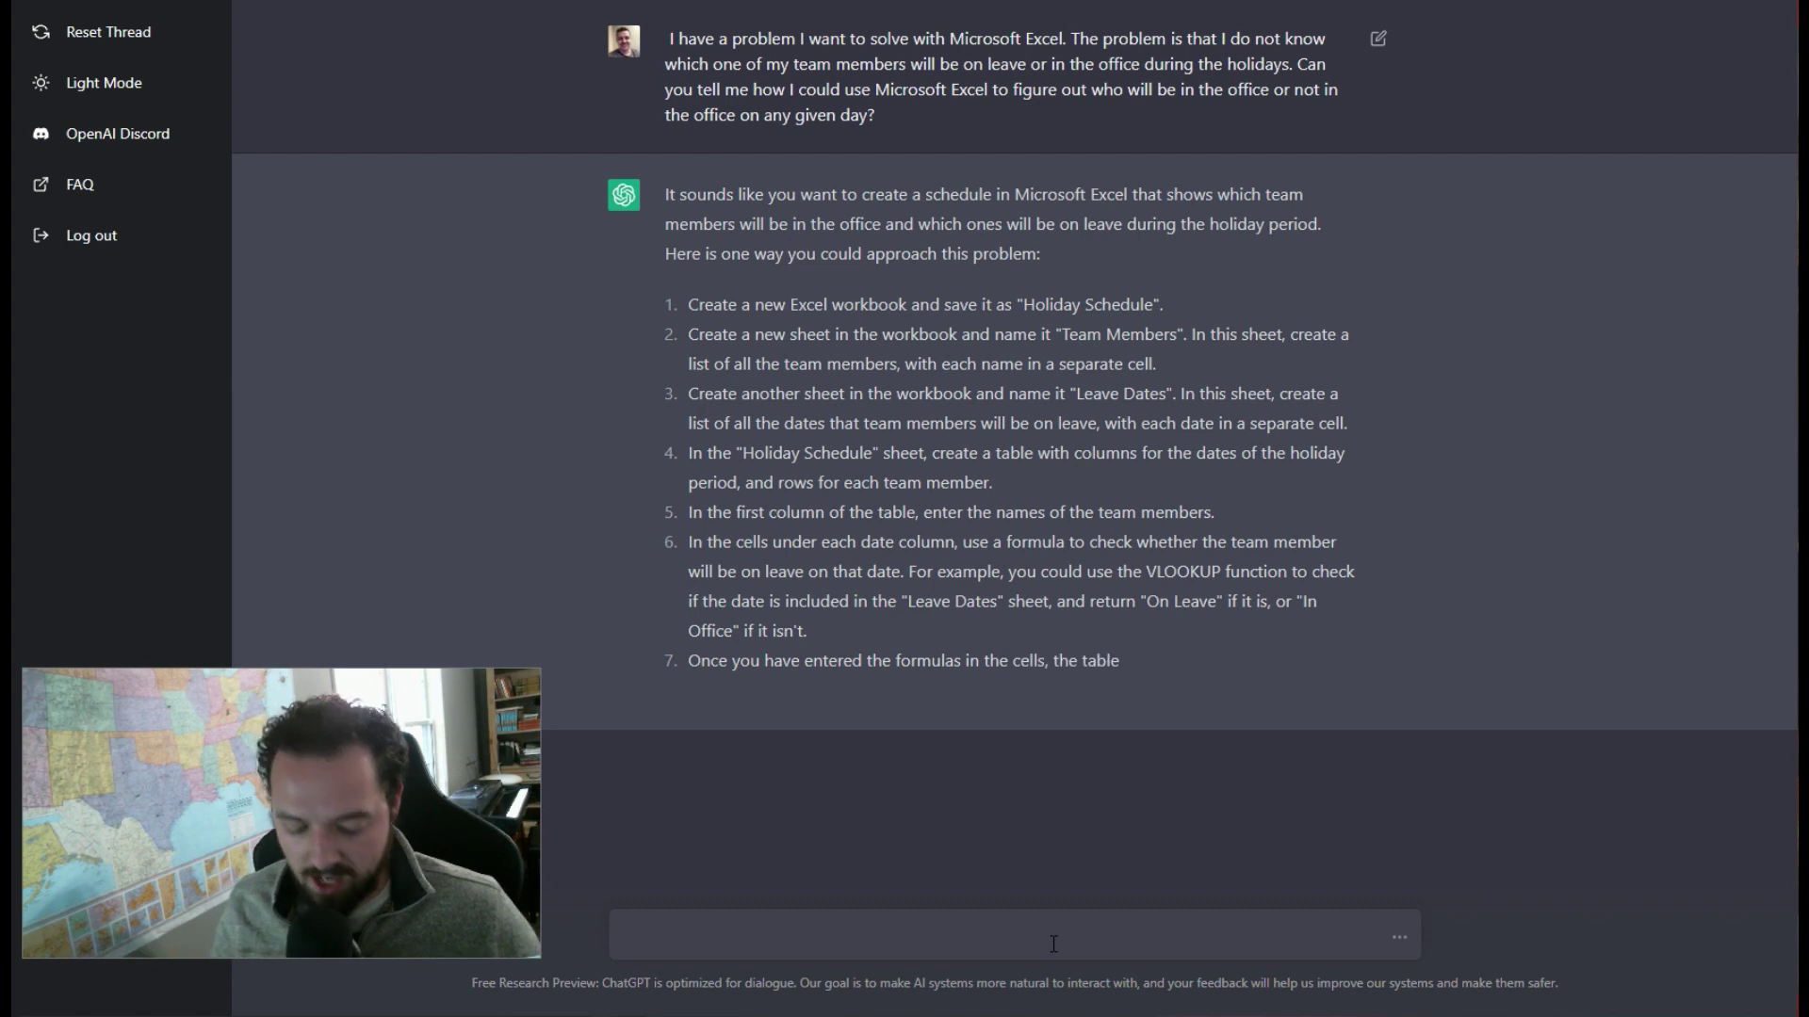
Step: Send the follow-up asking how to do the VLOOKUP in step #6
text(Can you)
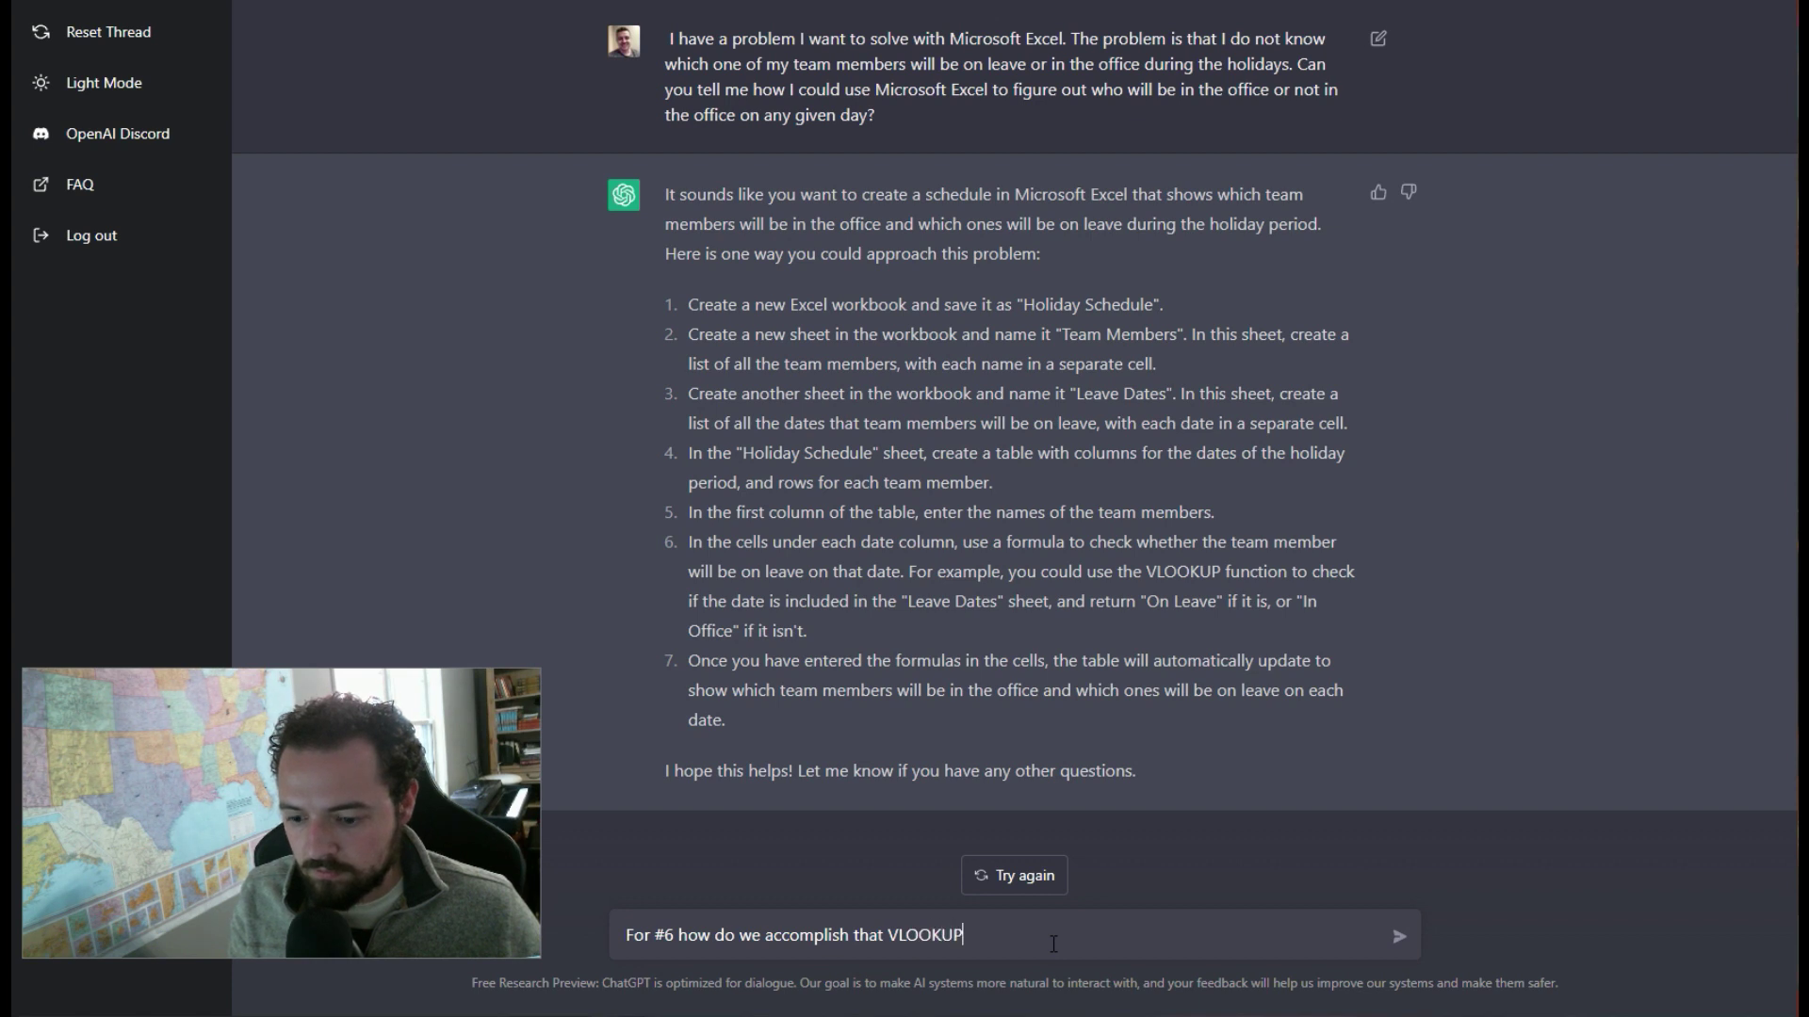
key(Return)
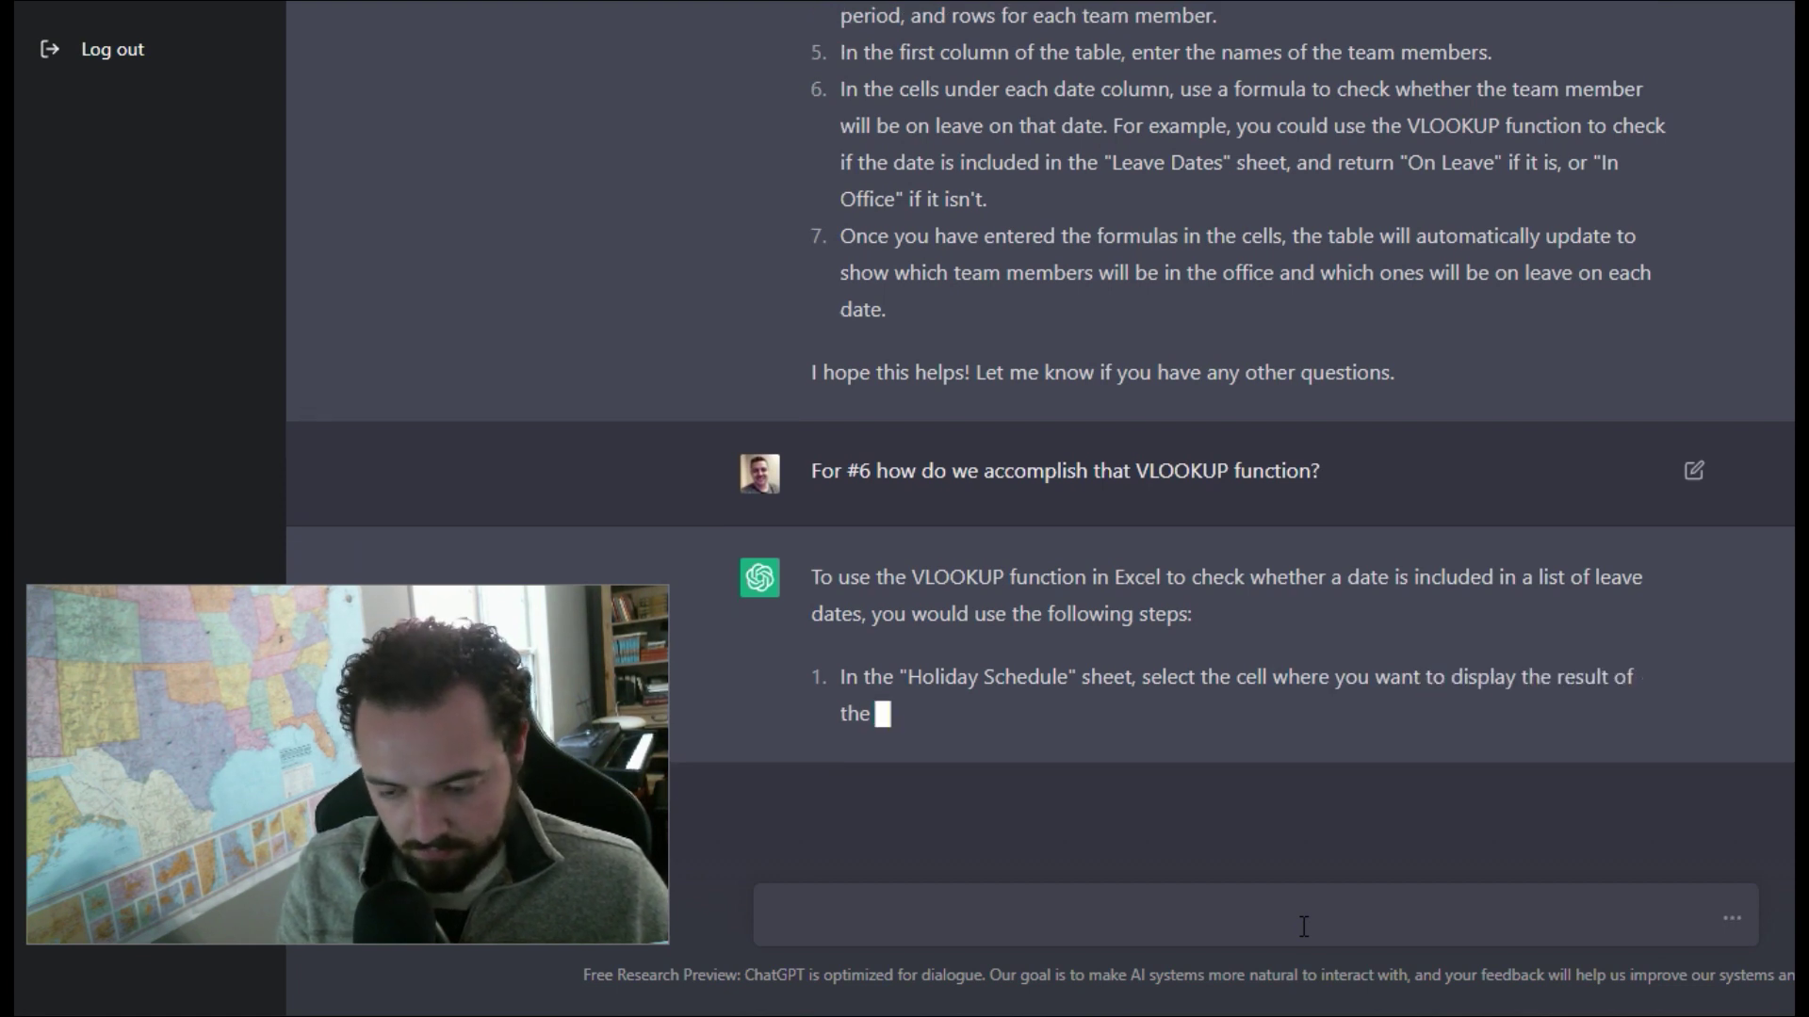
Step: Draft a request for a line chart of how many team members are in each holiday day
text(Can you gi)
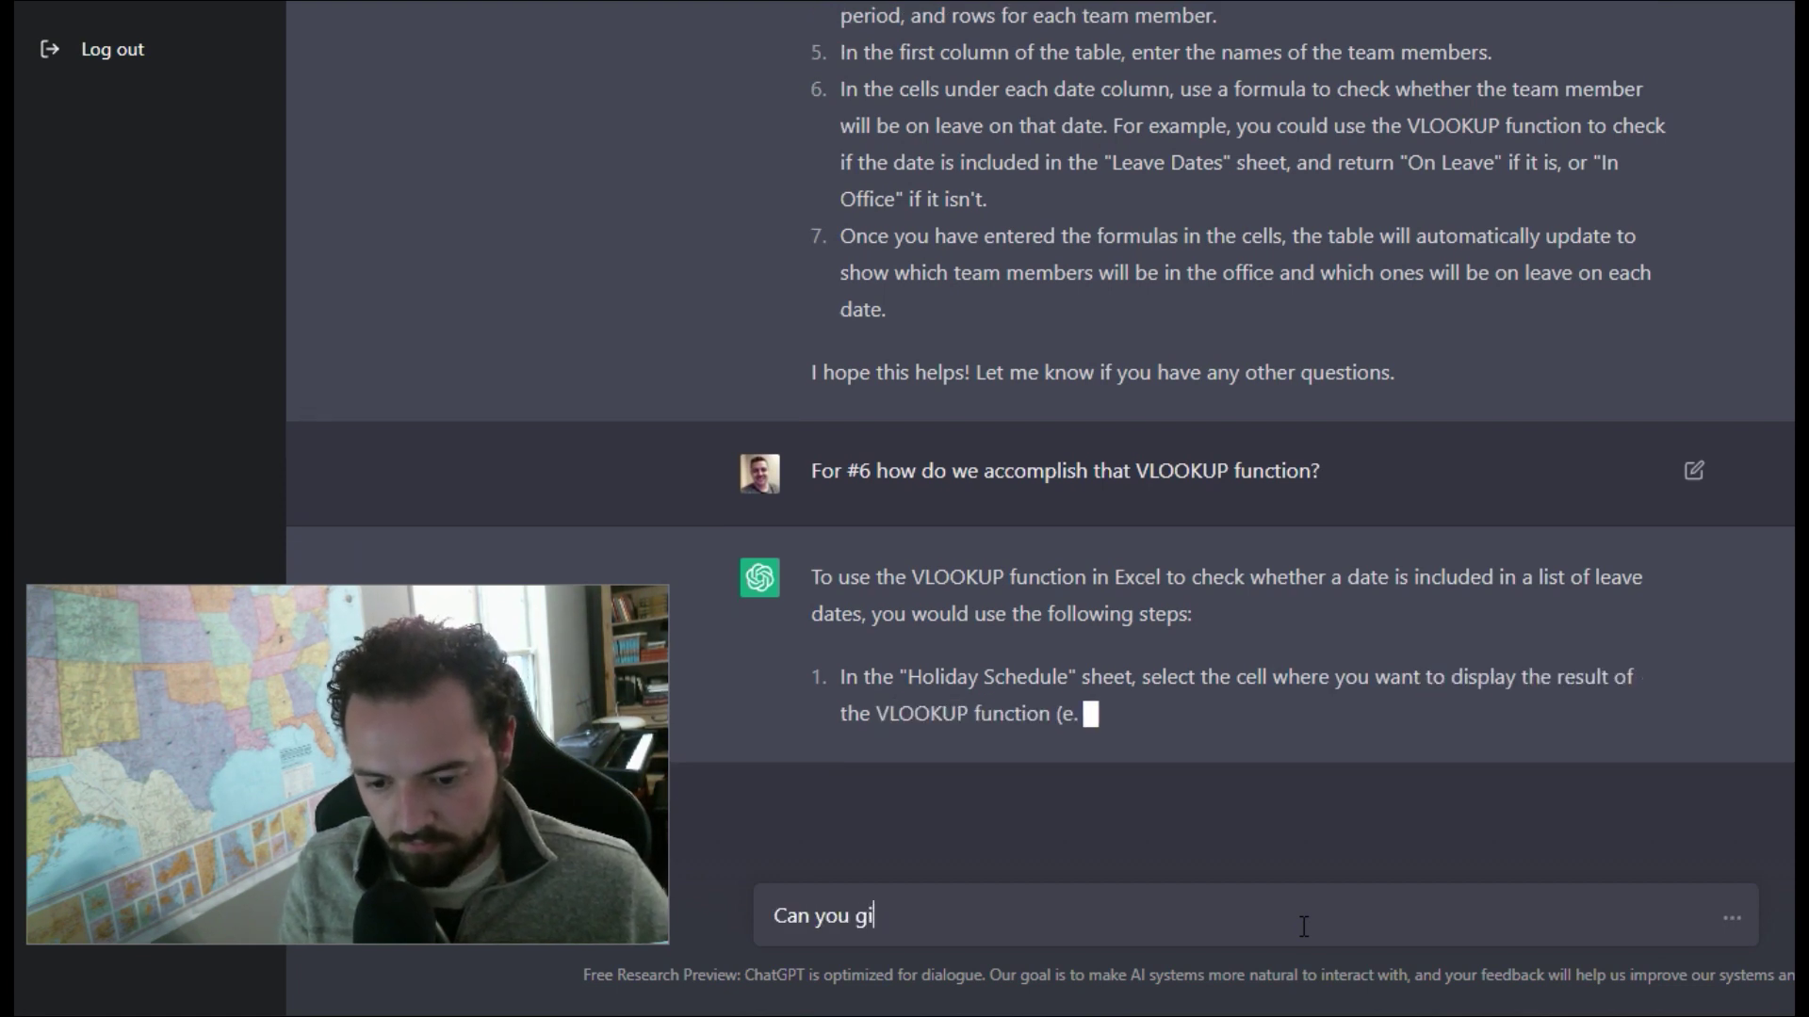
text(ve me a line chart s)
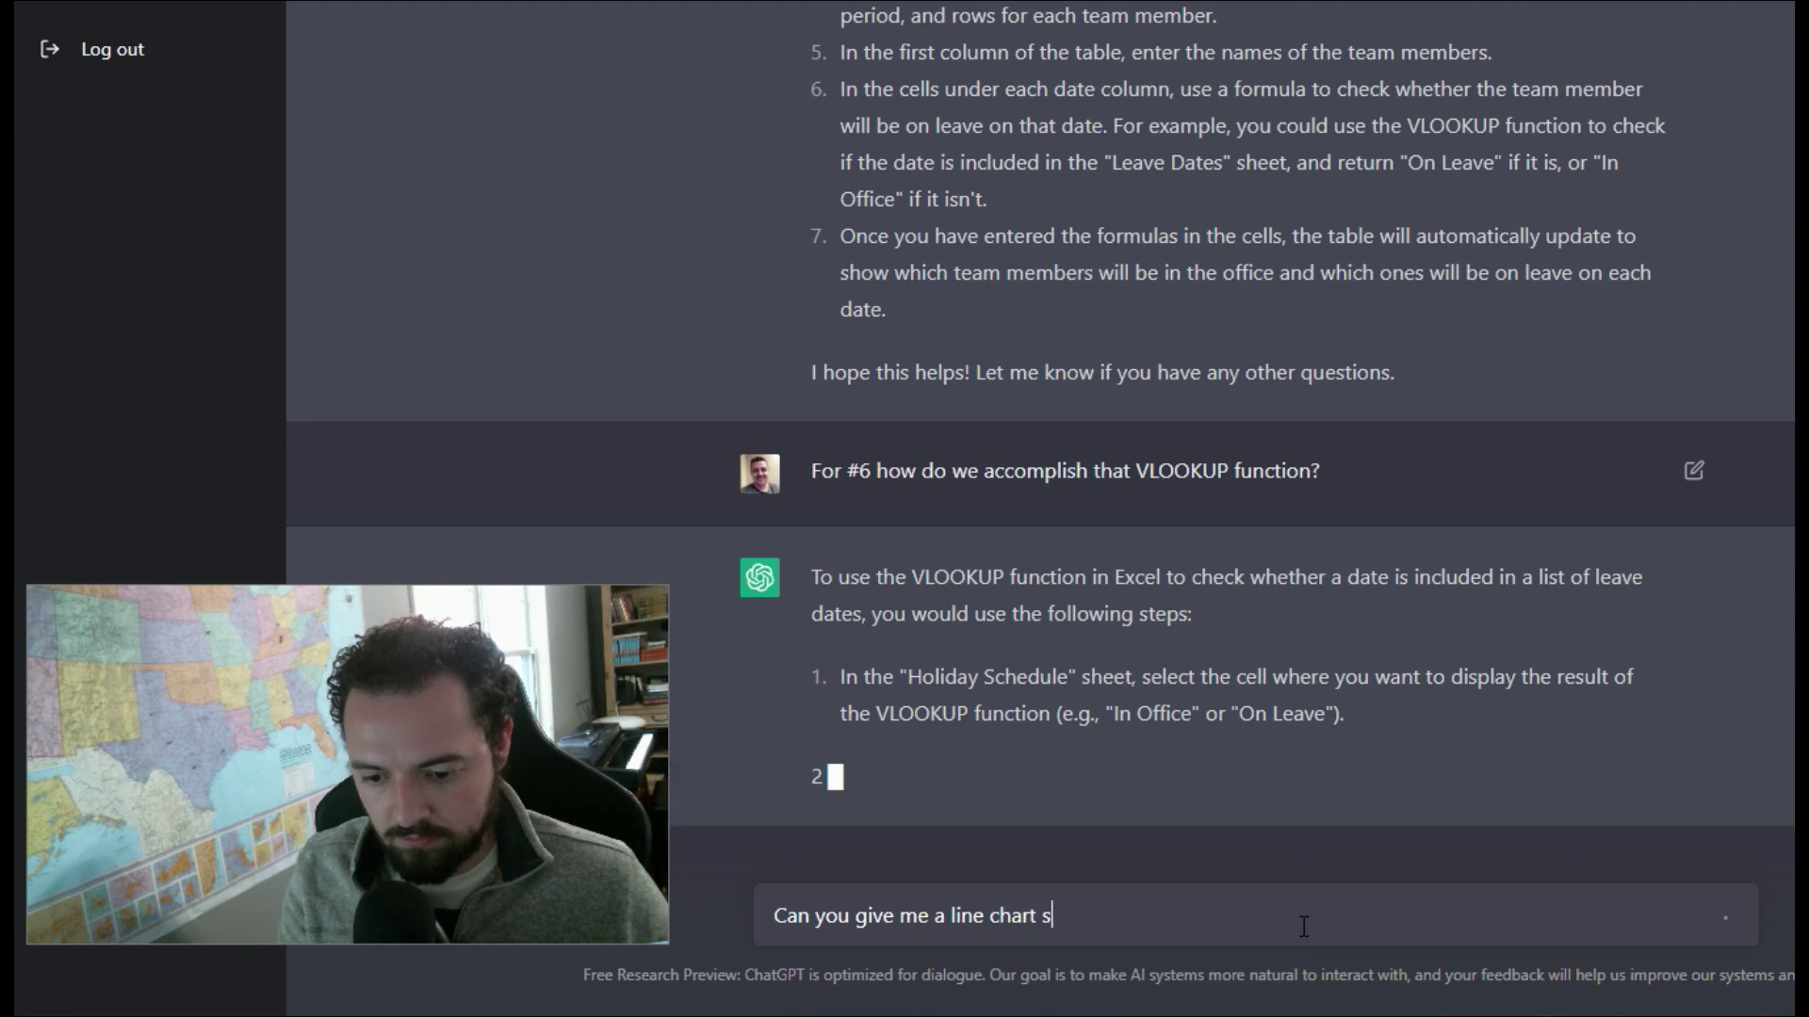
key(BackSpace)
text(that shows)
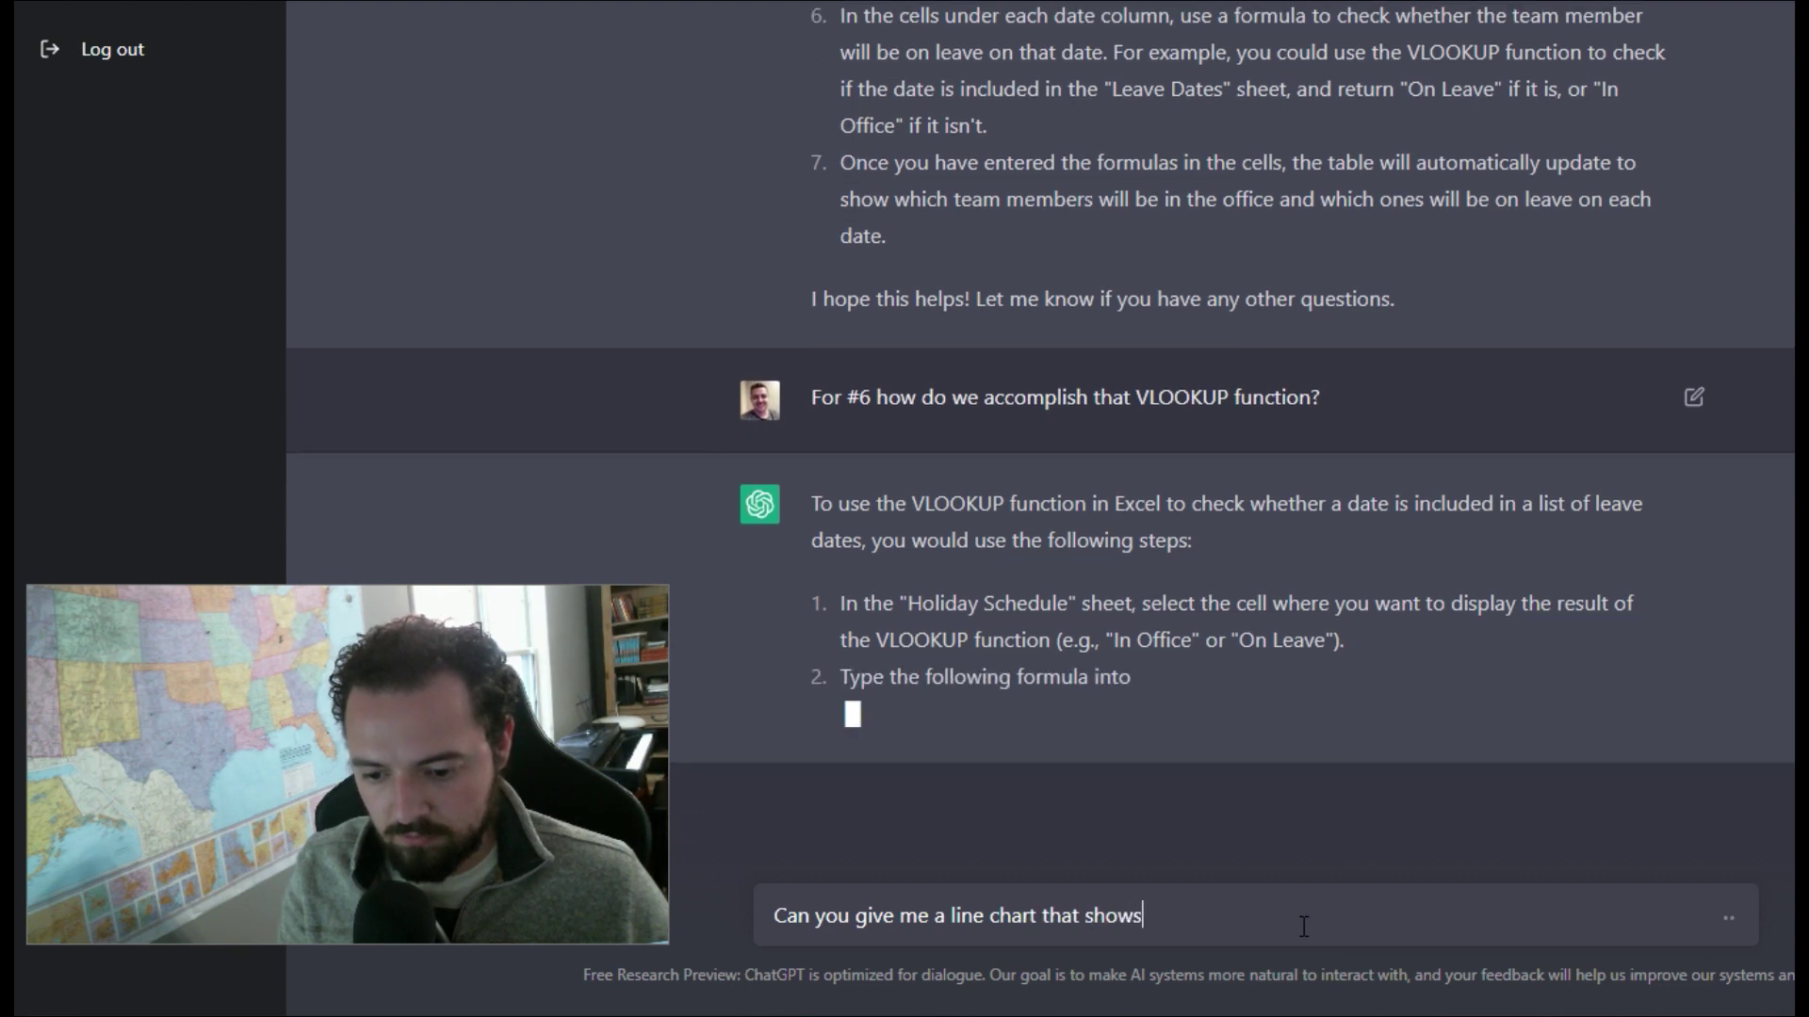
text( the number of te)
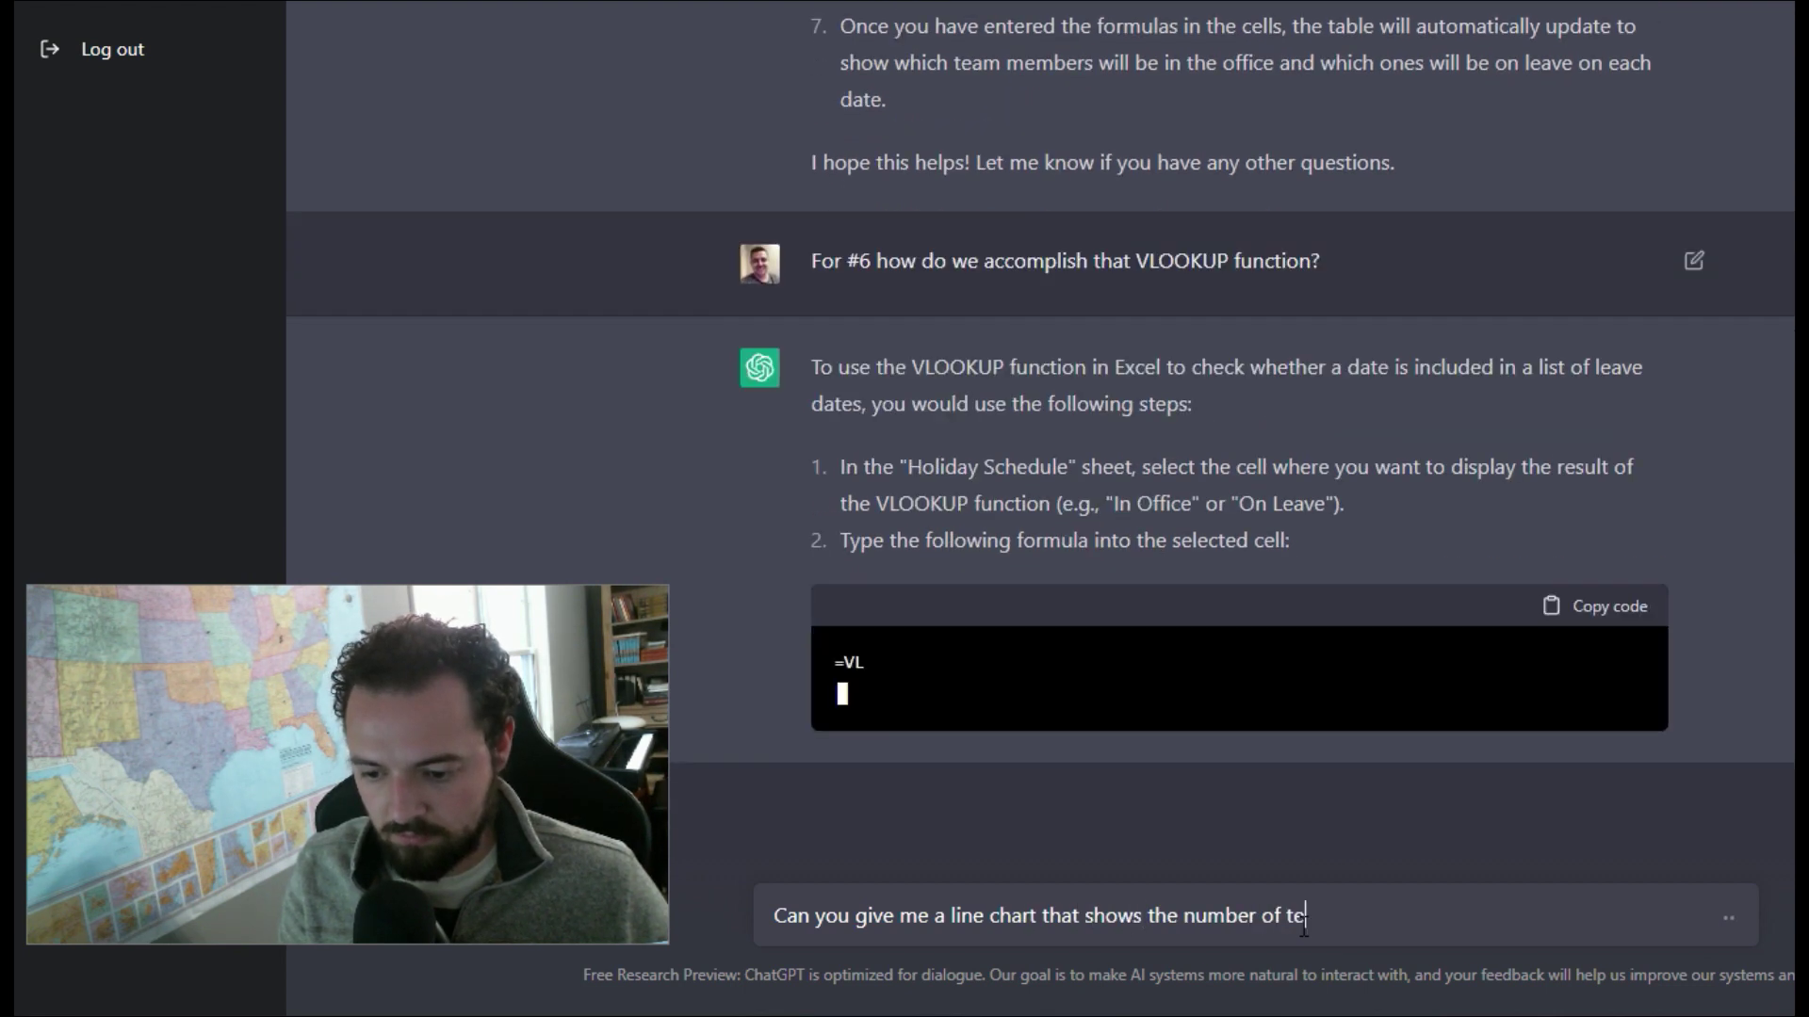
text(am memebers m)
key(BackSpace)
key(BackSpace)
key(BackSpace)
key(BackSpace)
key(BackSpace)
key(BackSpace)
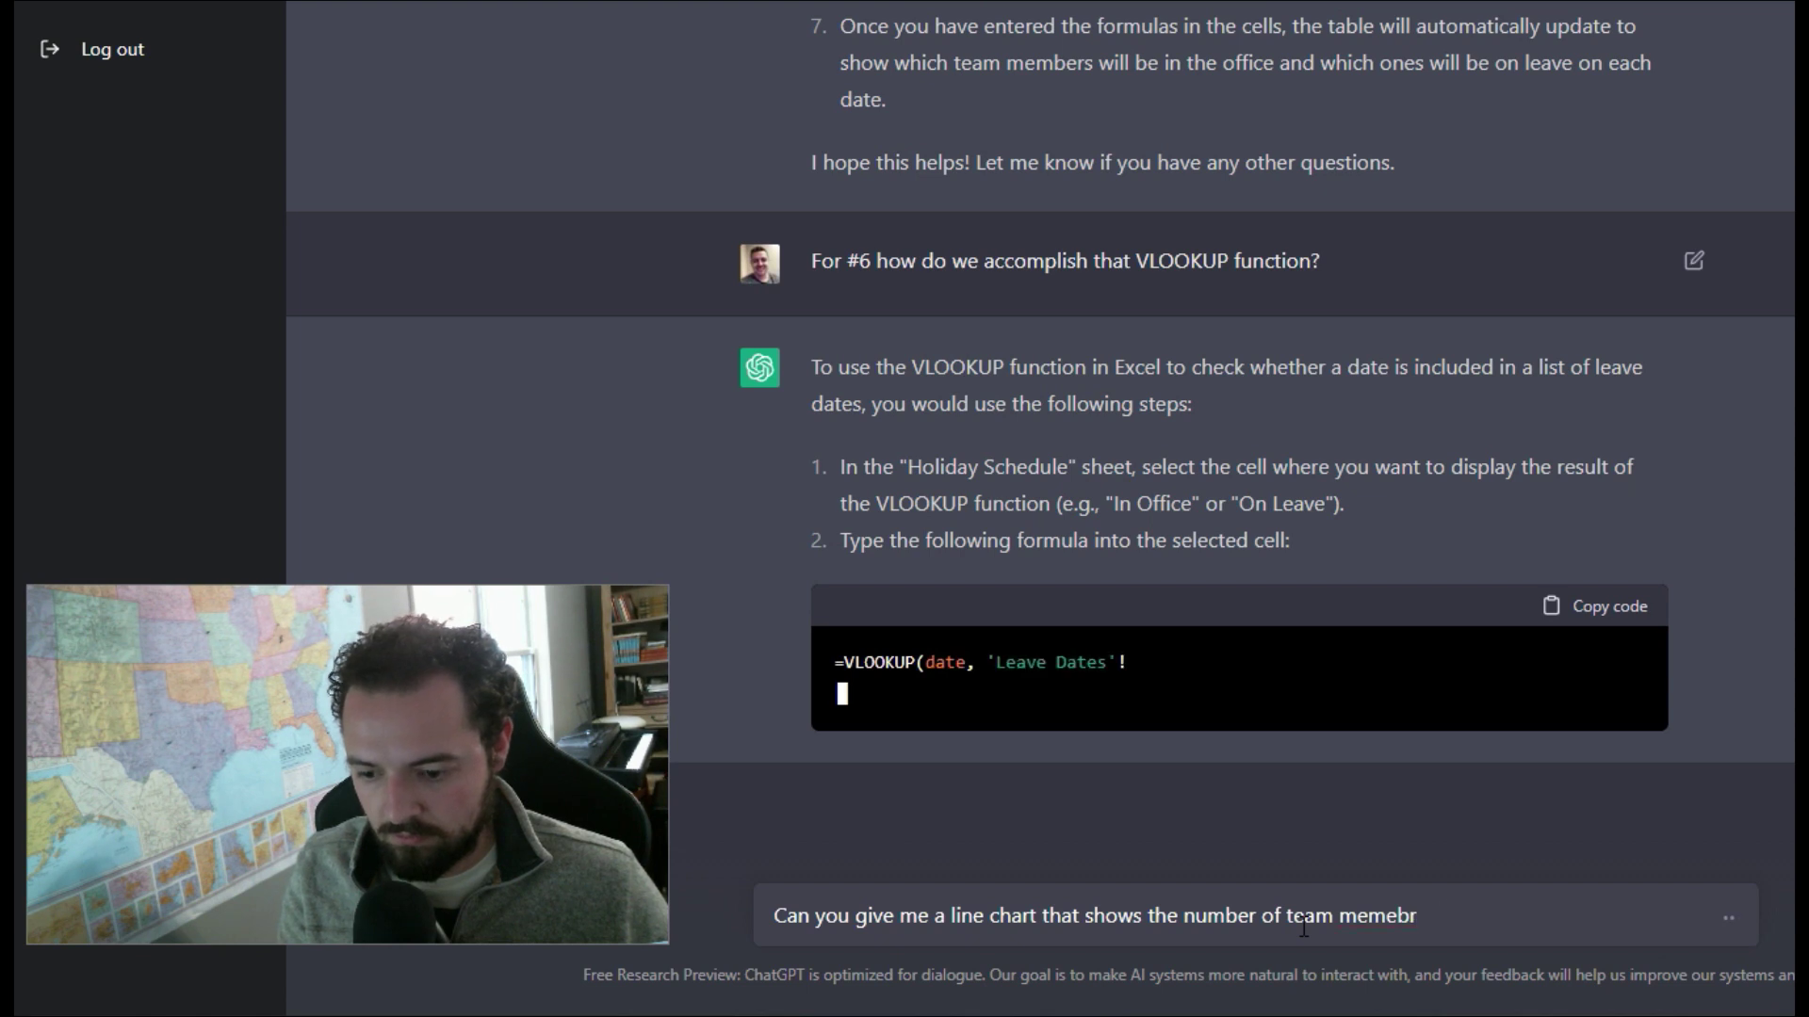
key(BackSpace)
text(bers in on )
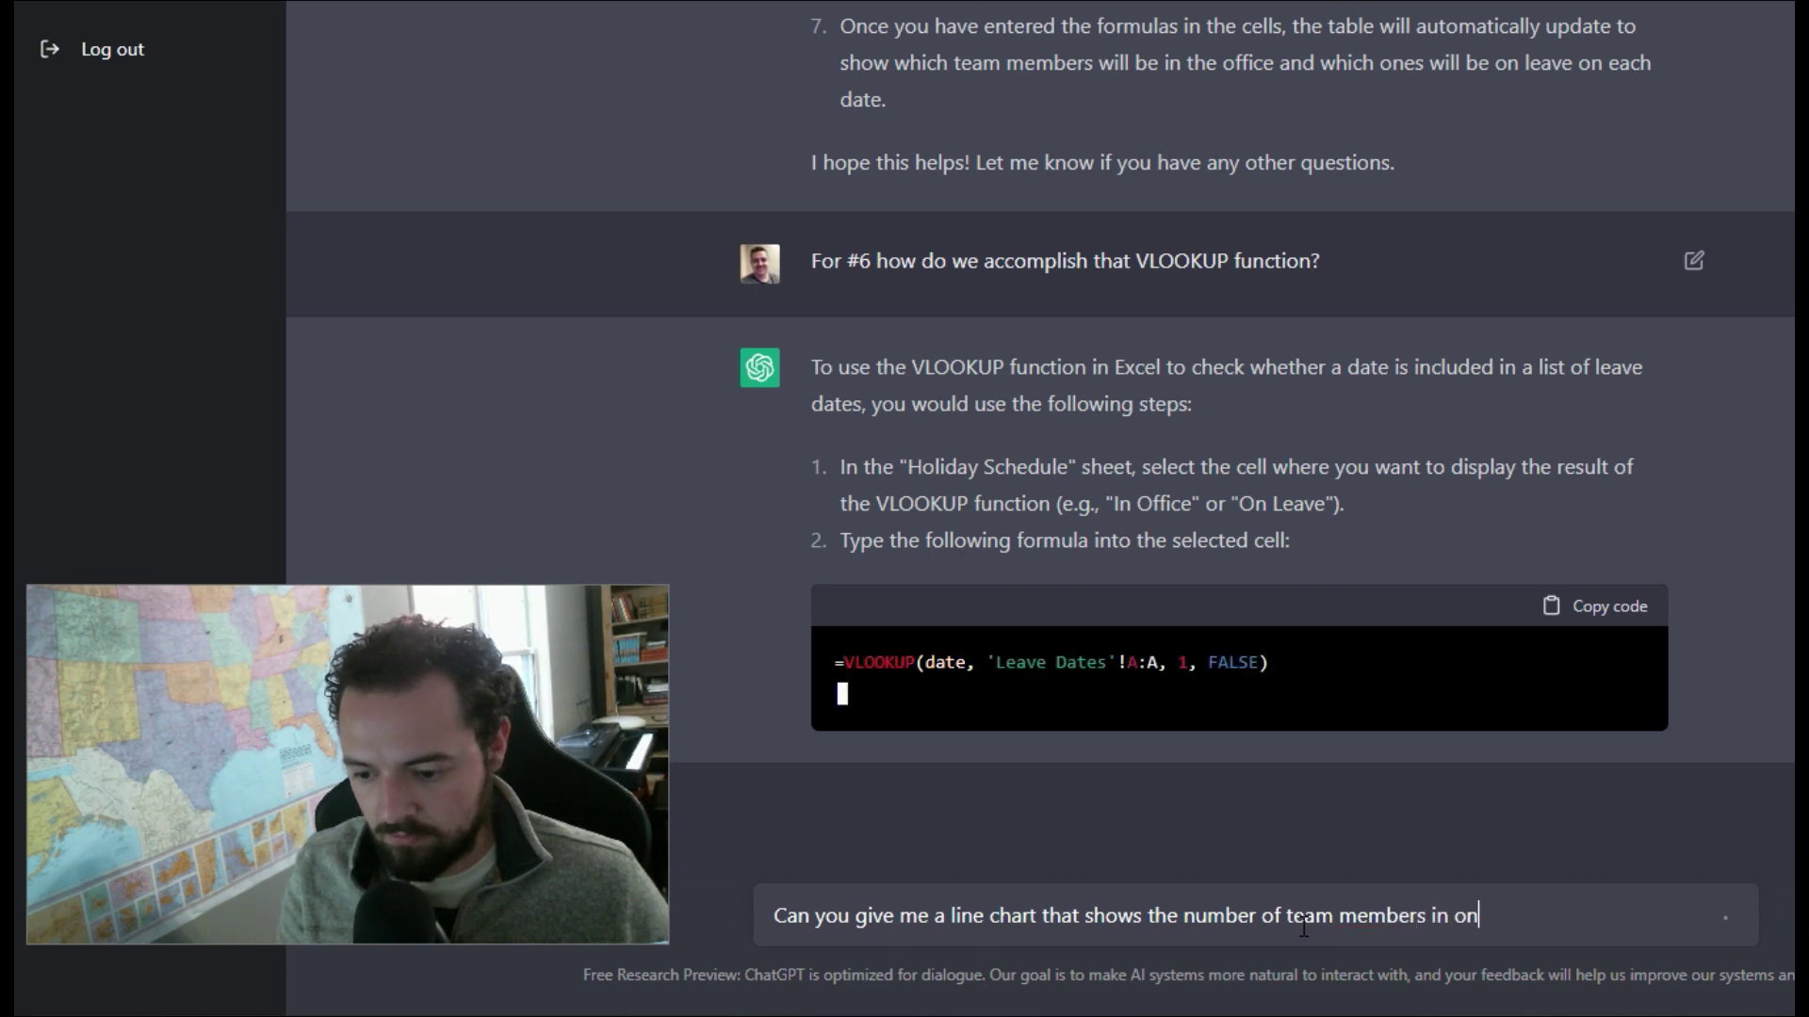
text(an)
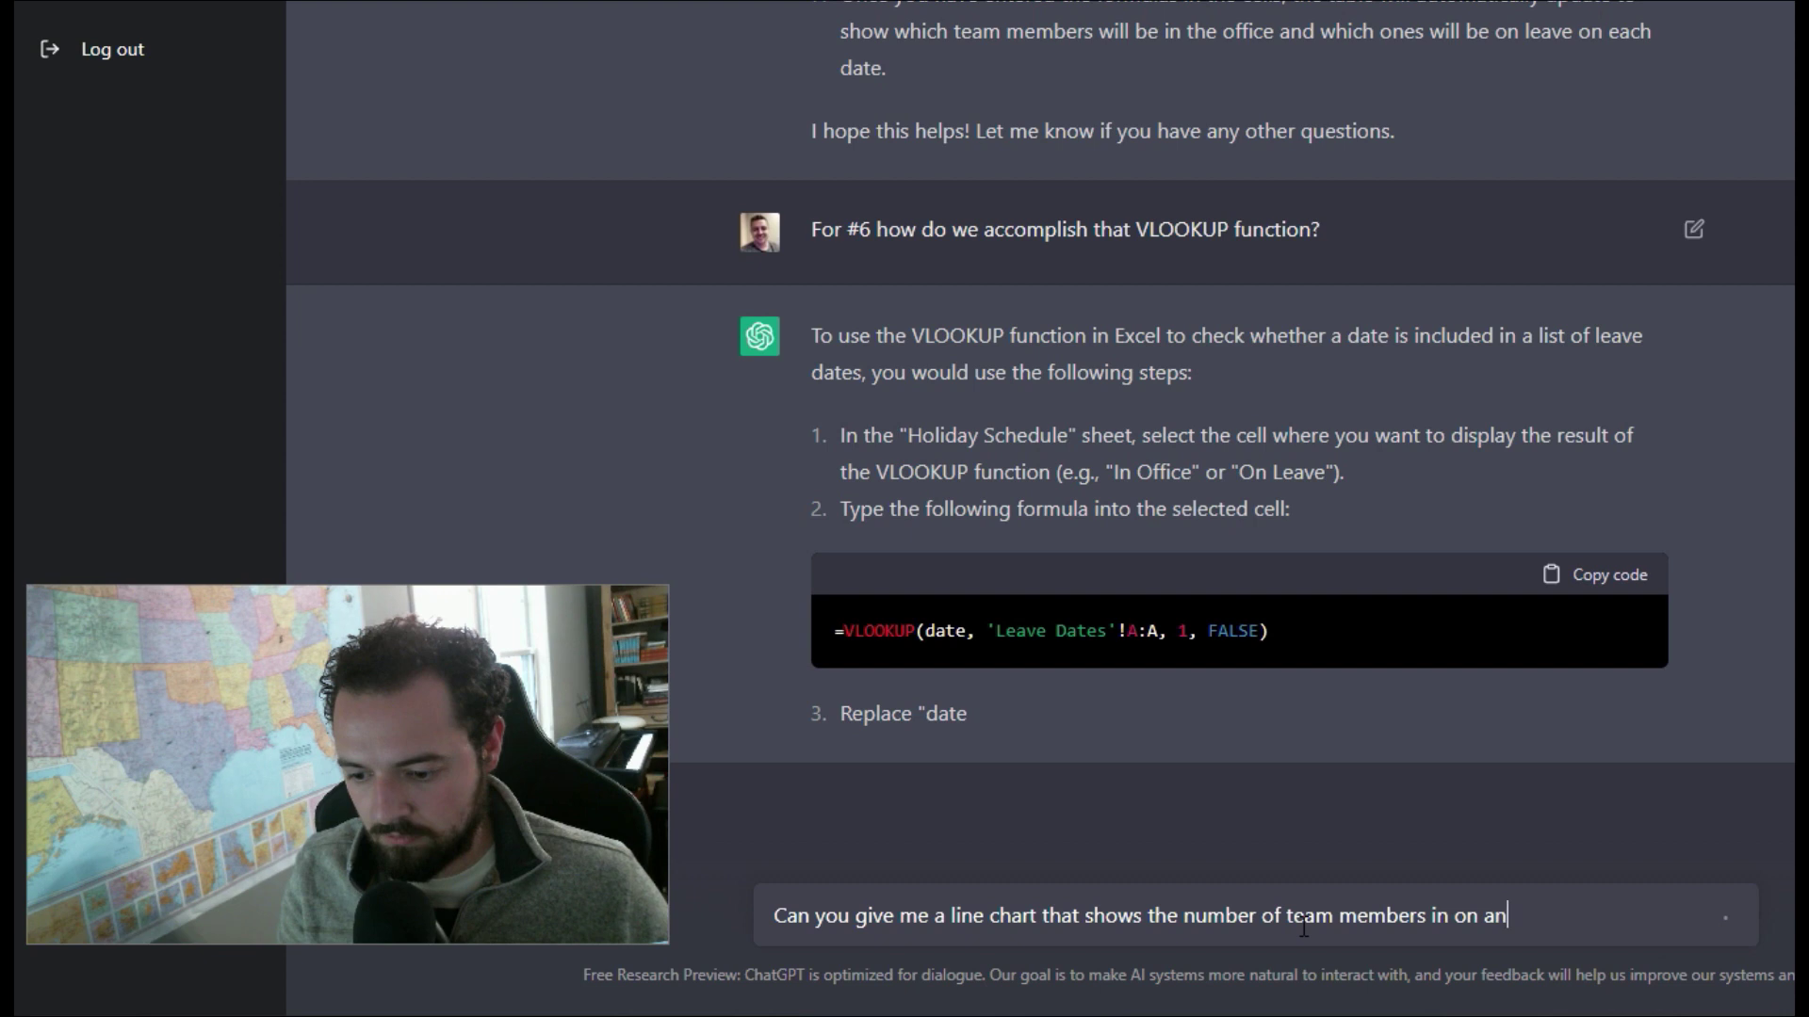
text(y given day during)
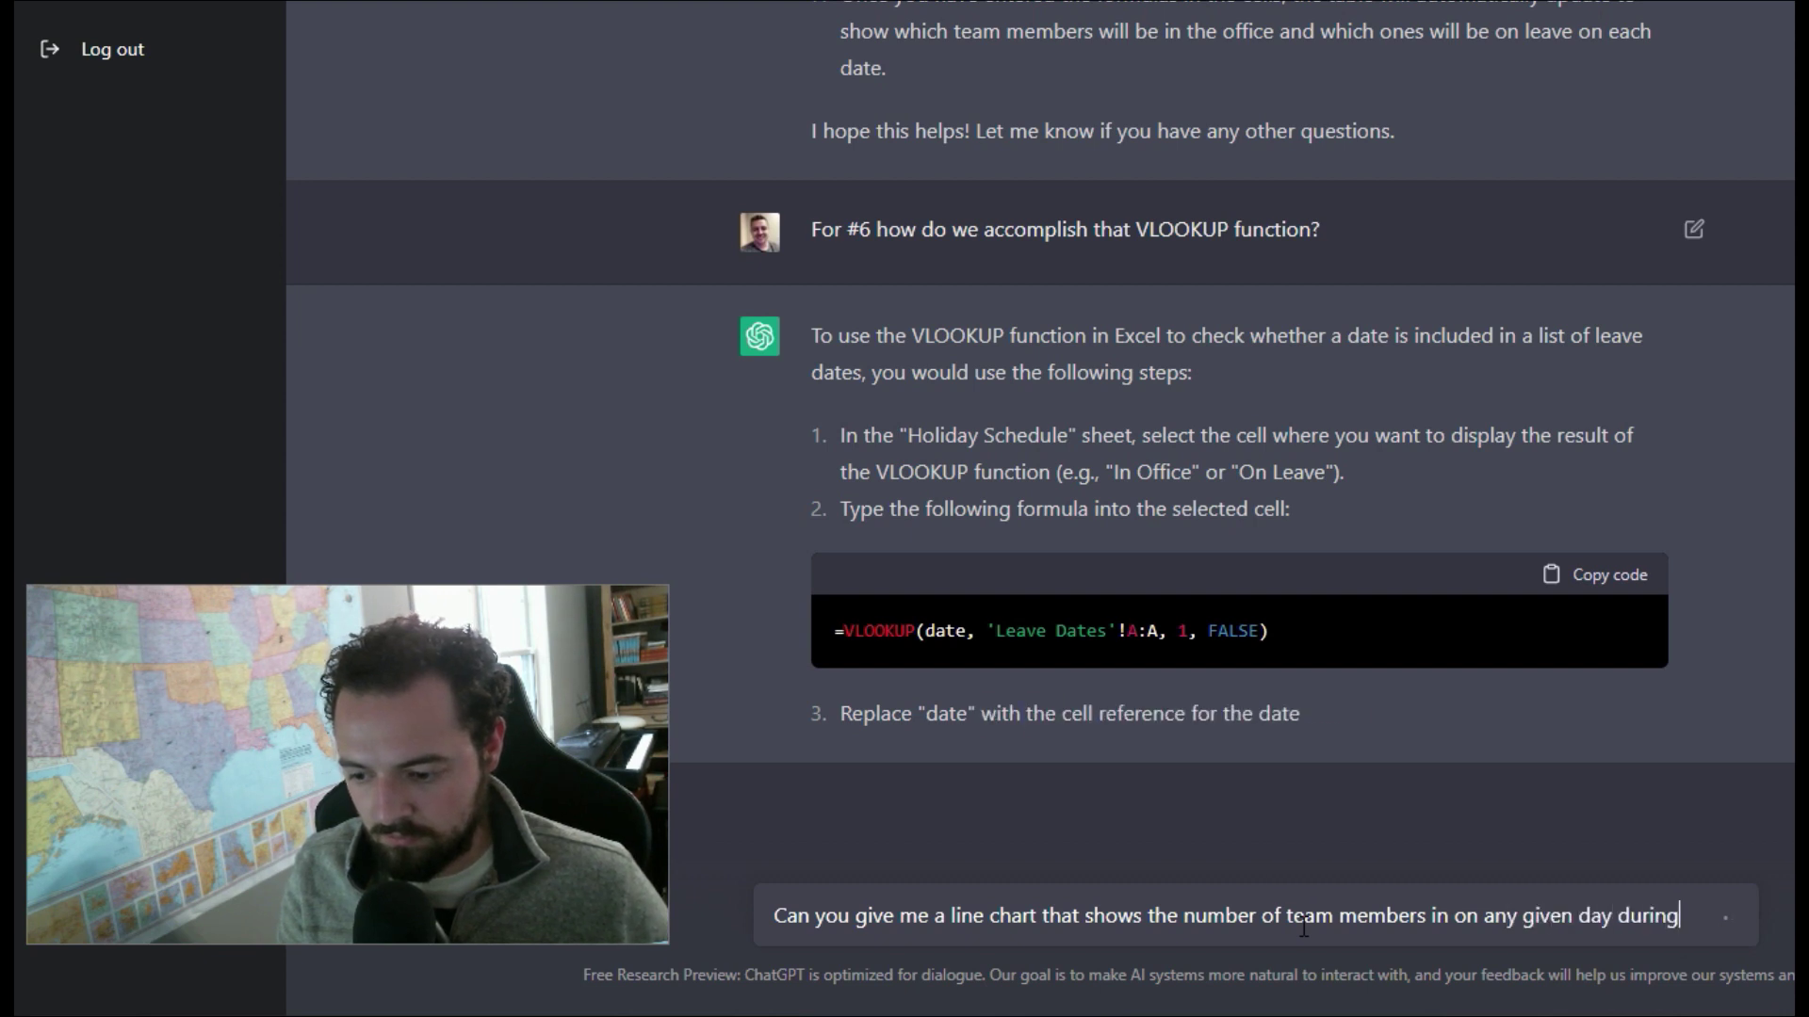
text( the holiday sch)
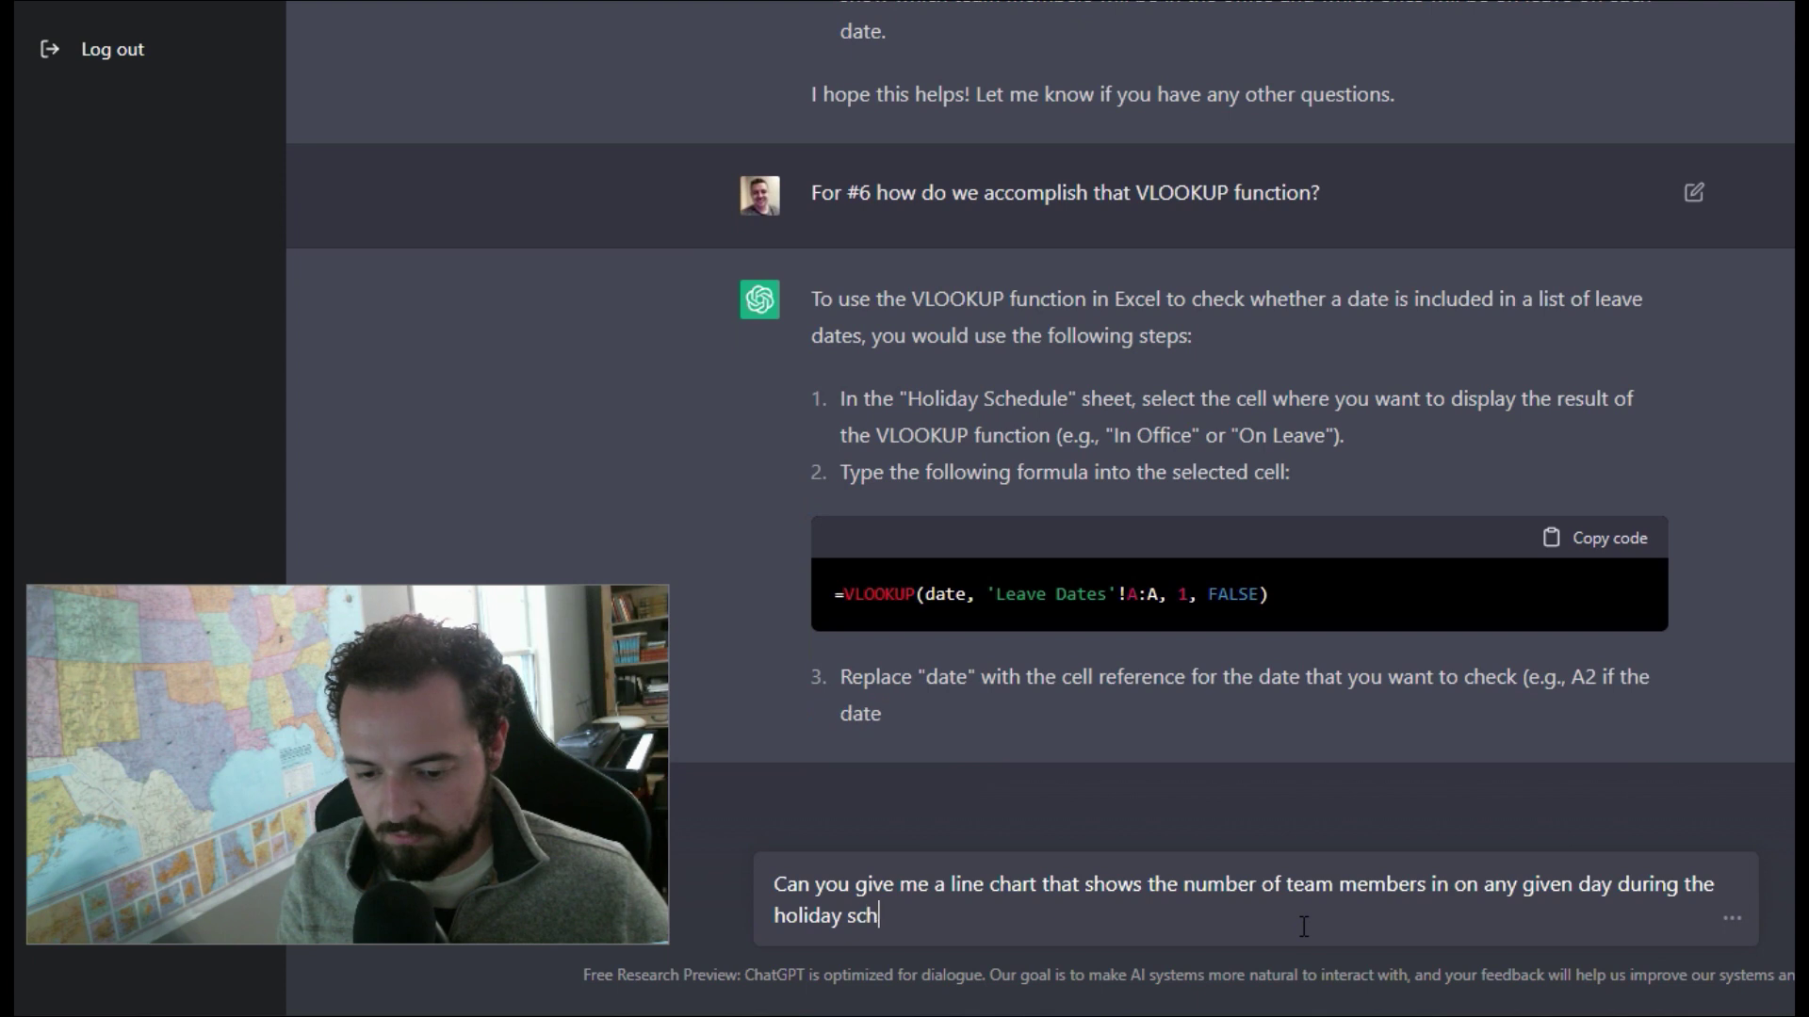
text(edule?)
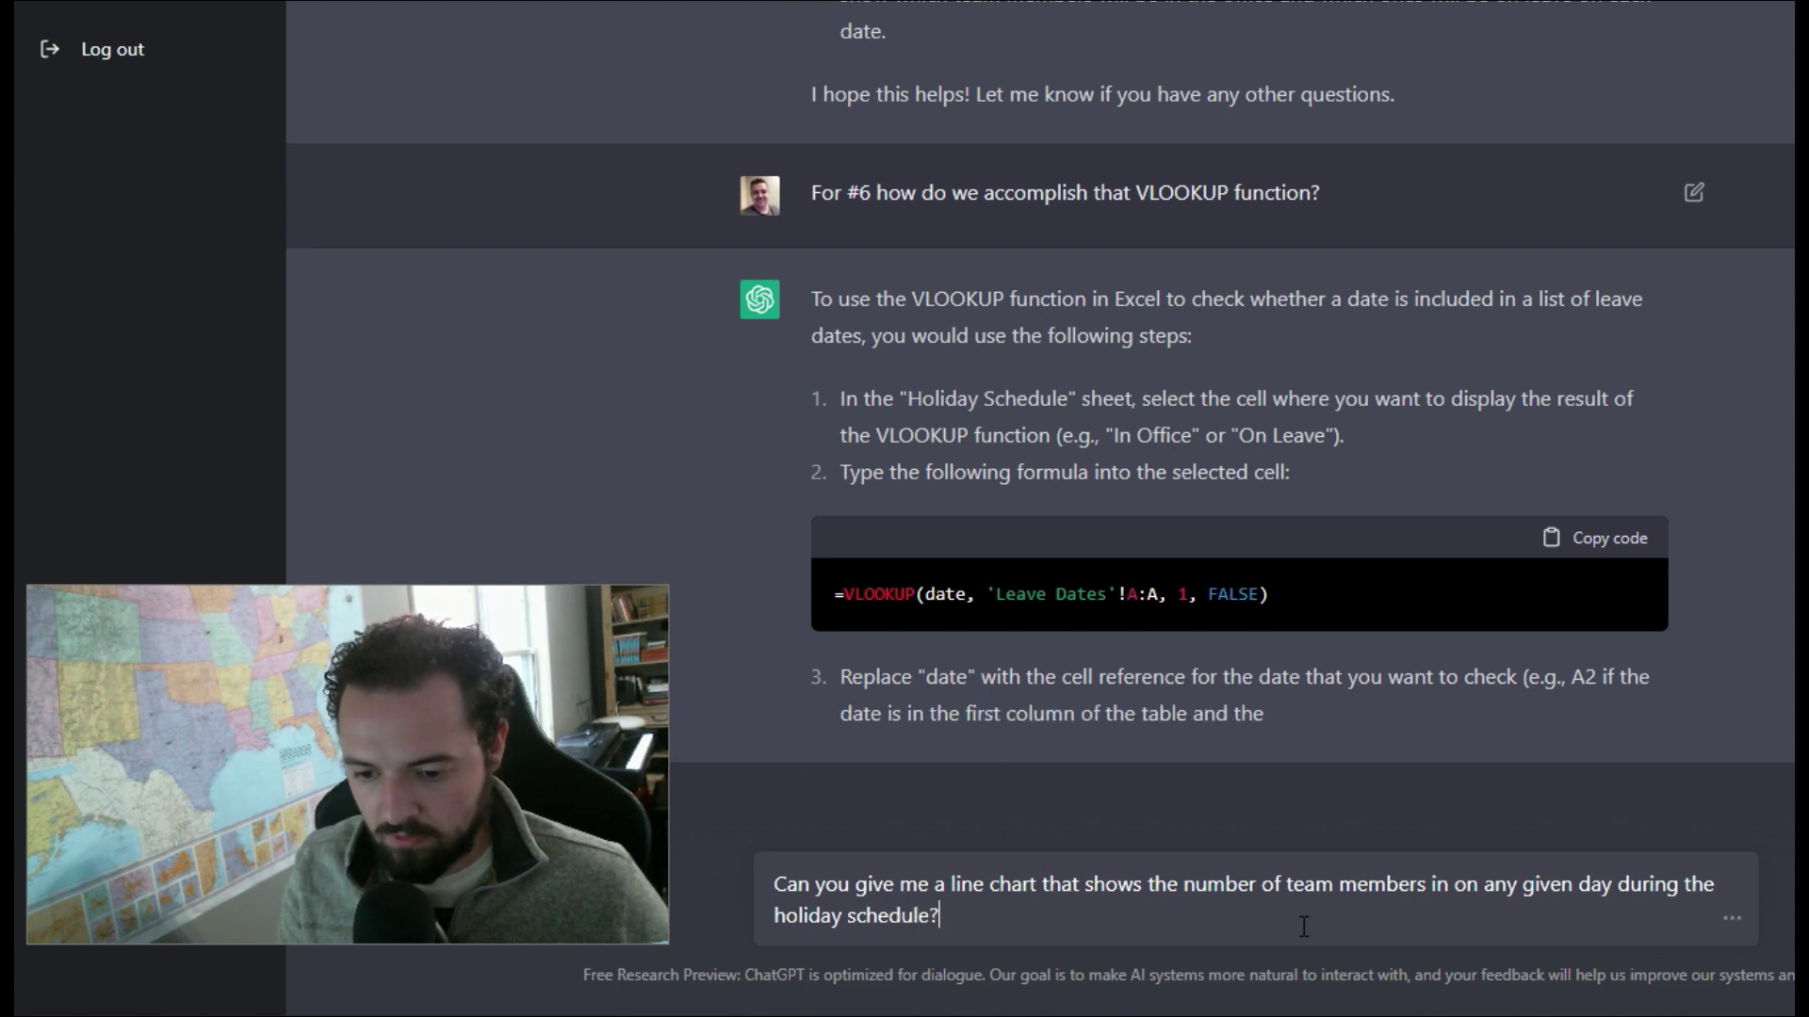
text( This is )
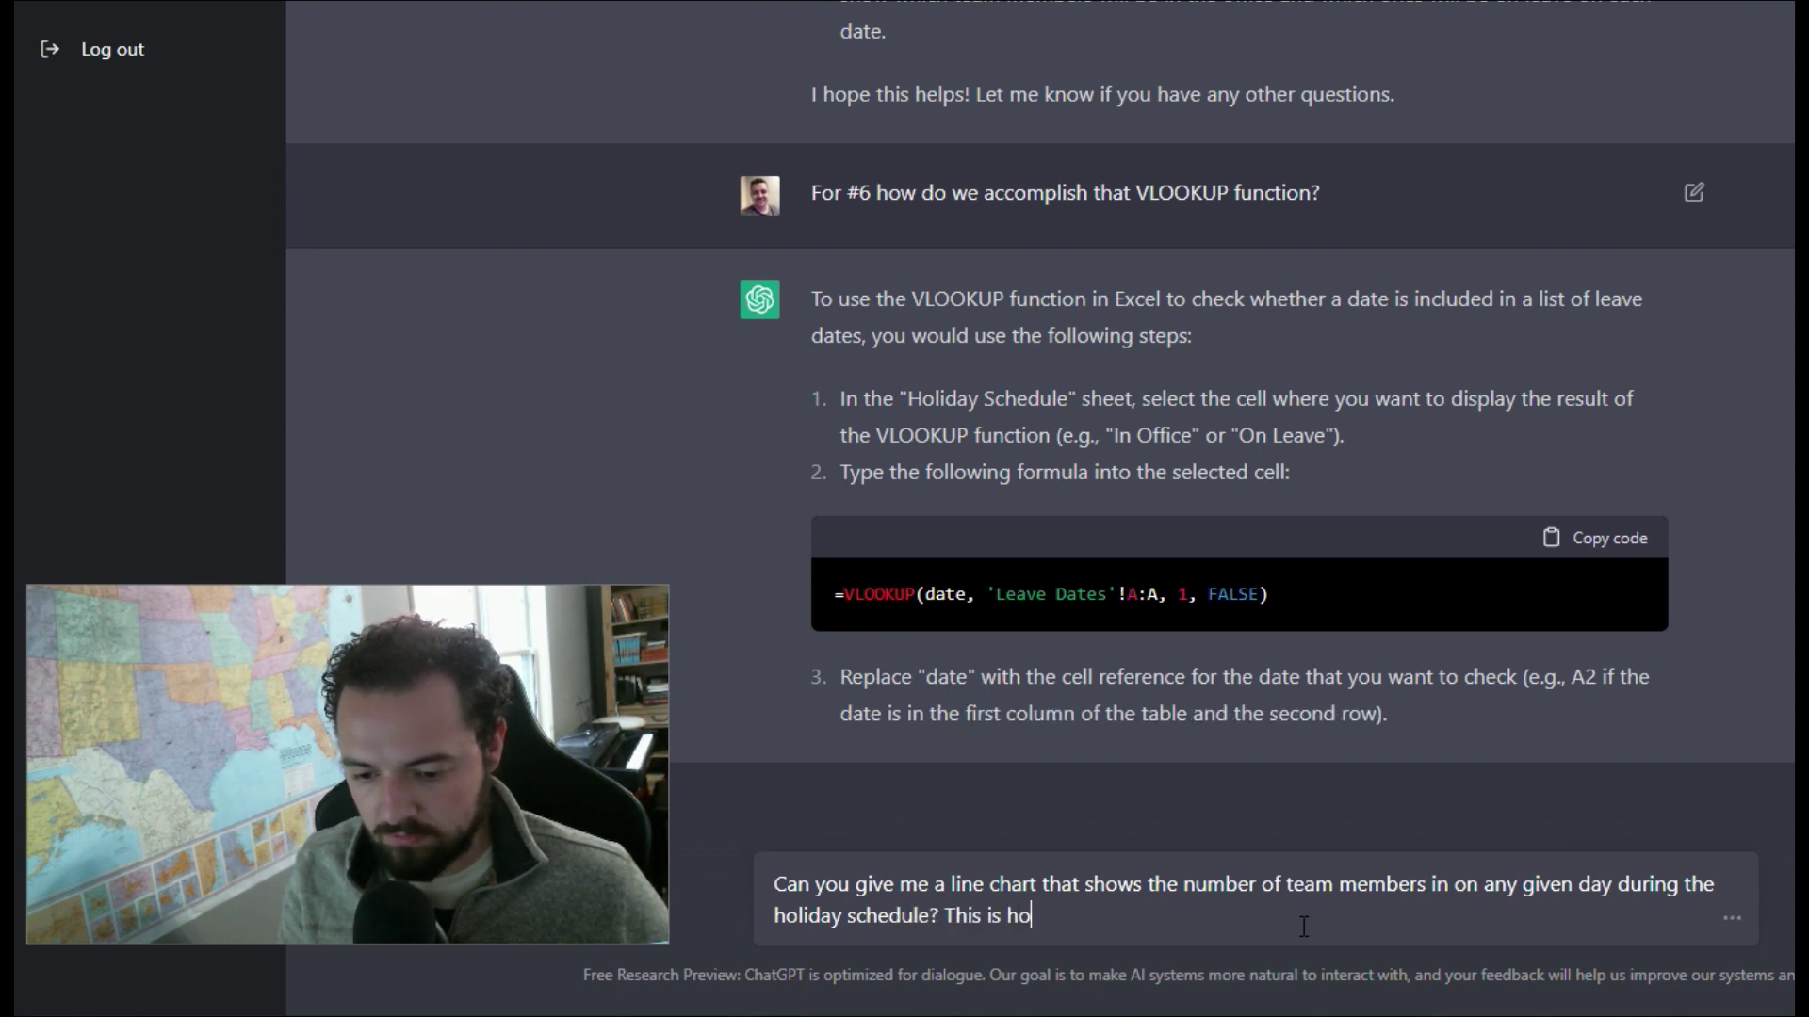
text(so I)
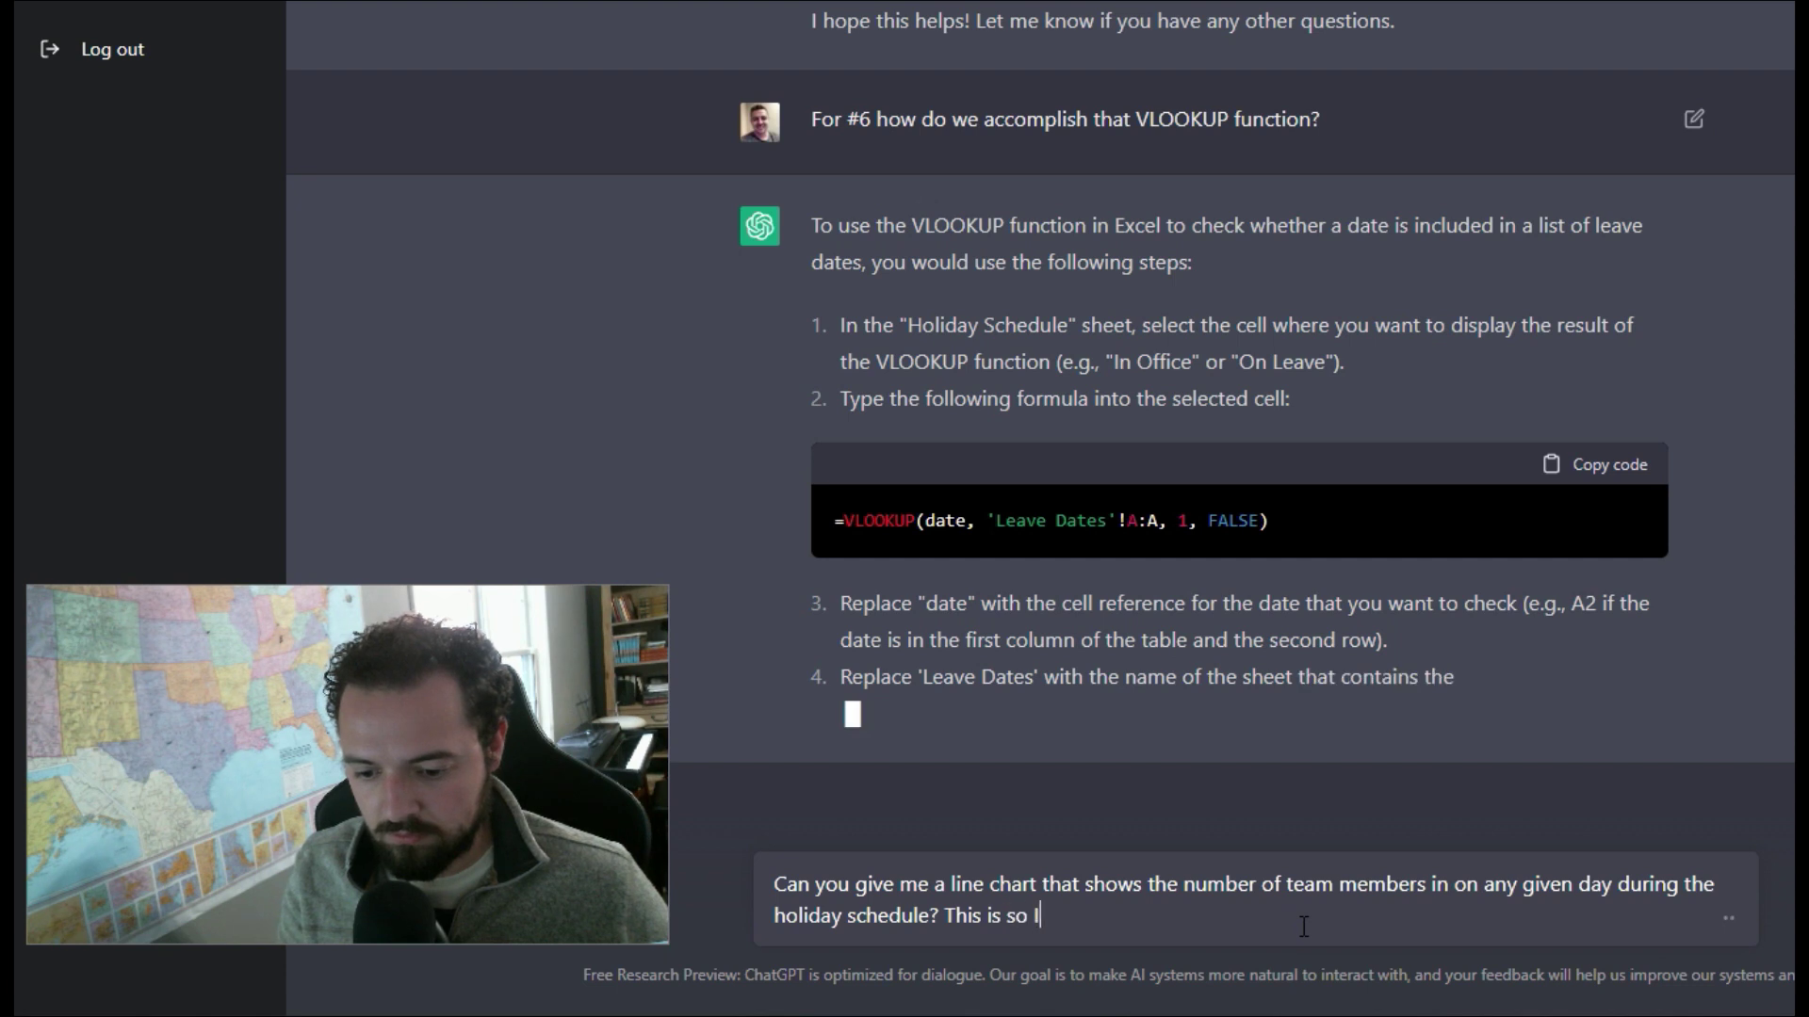
text( know how much coffee to make for the )
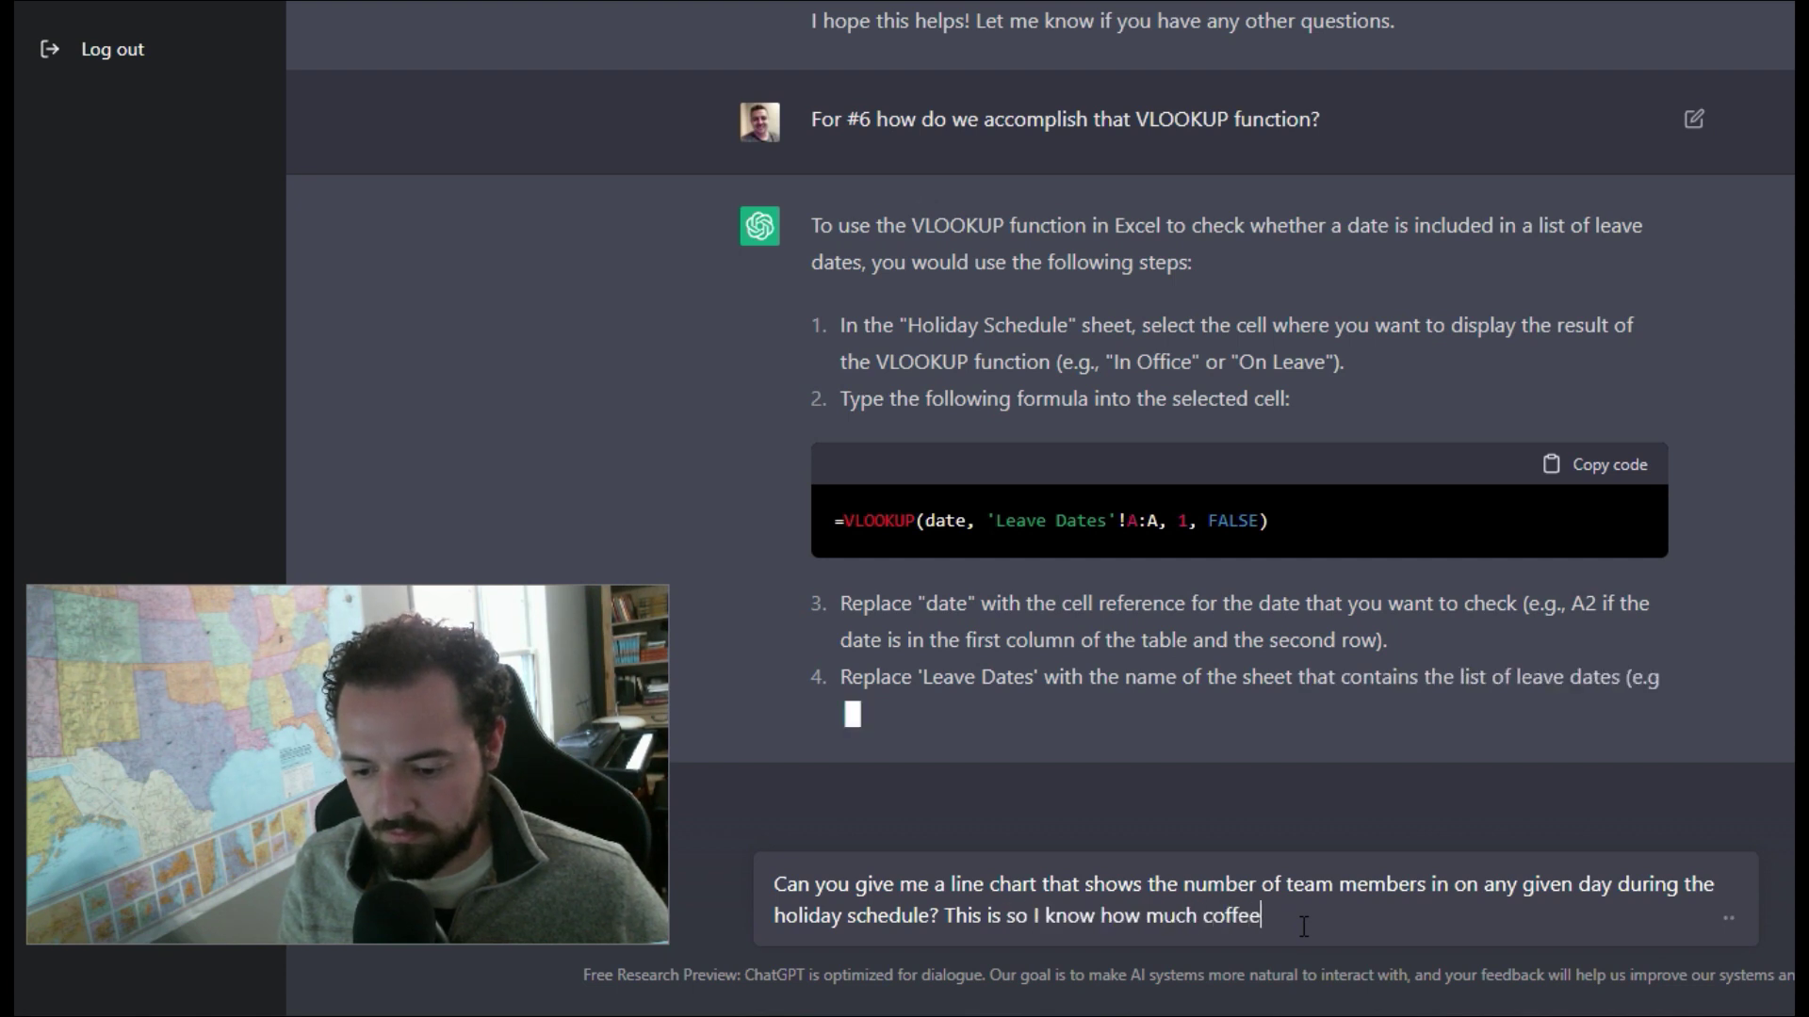
text(office.)
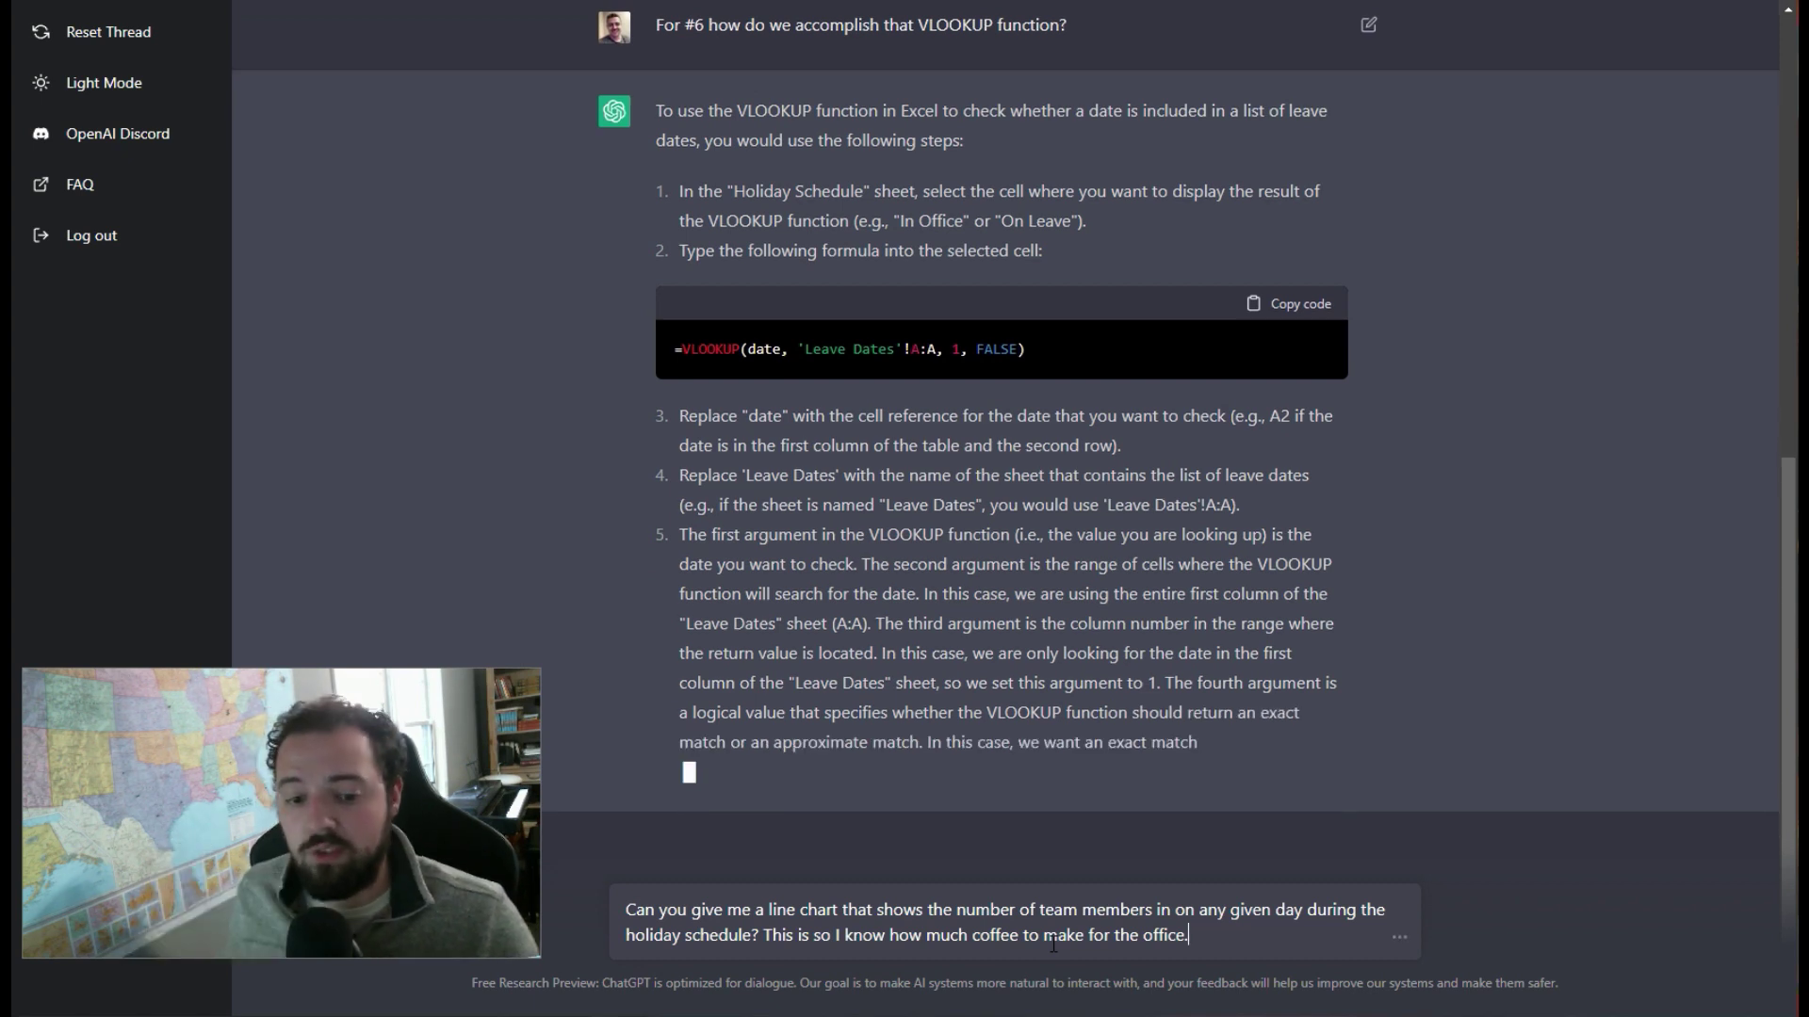
scroll(1375, 576, up, 8)
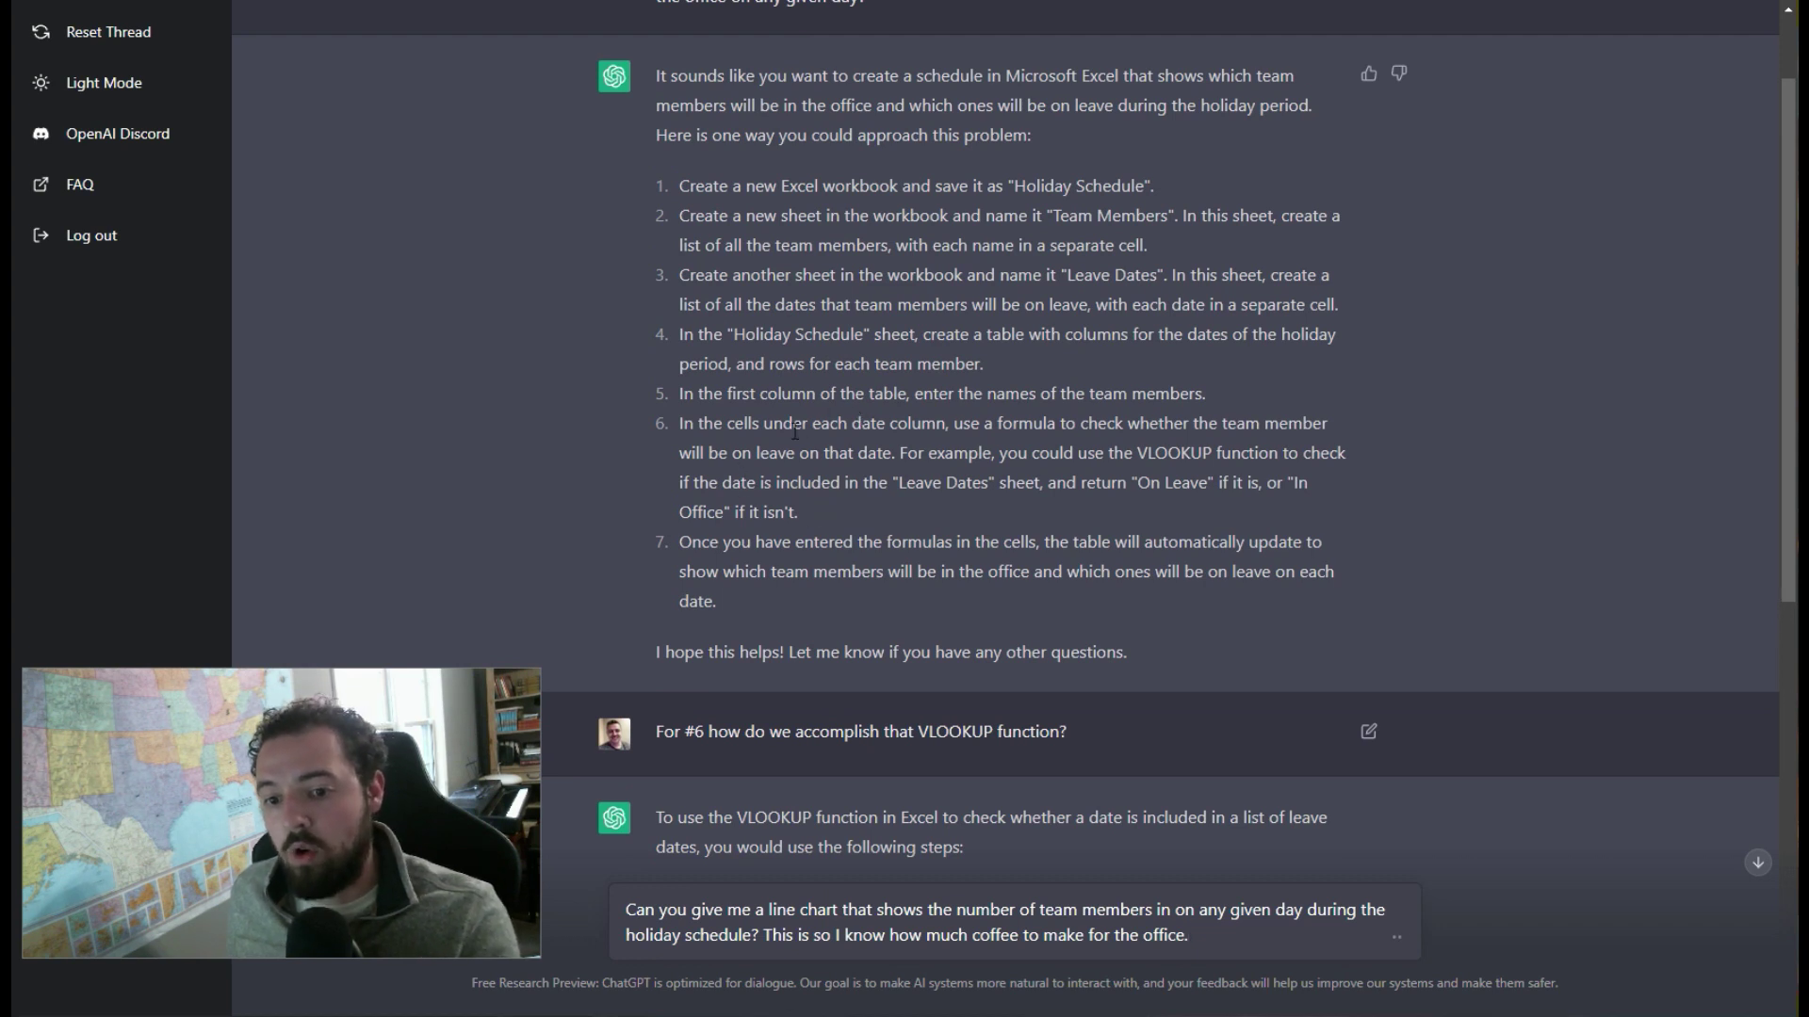
scroll(773, 548, down, 9)
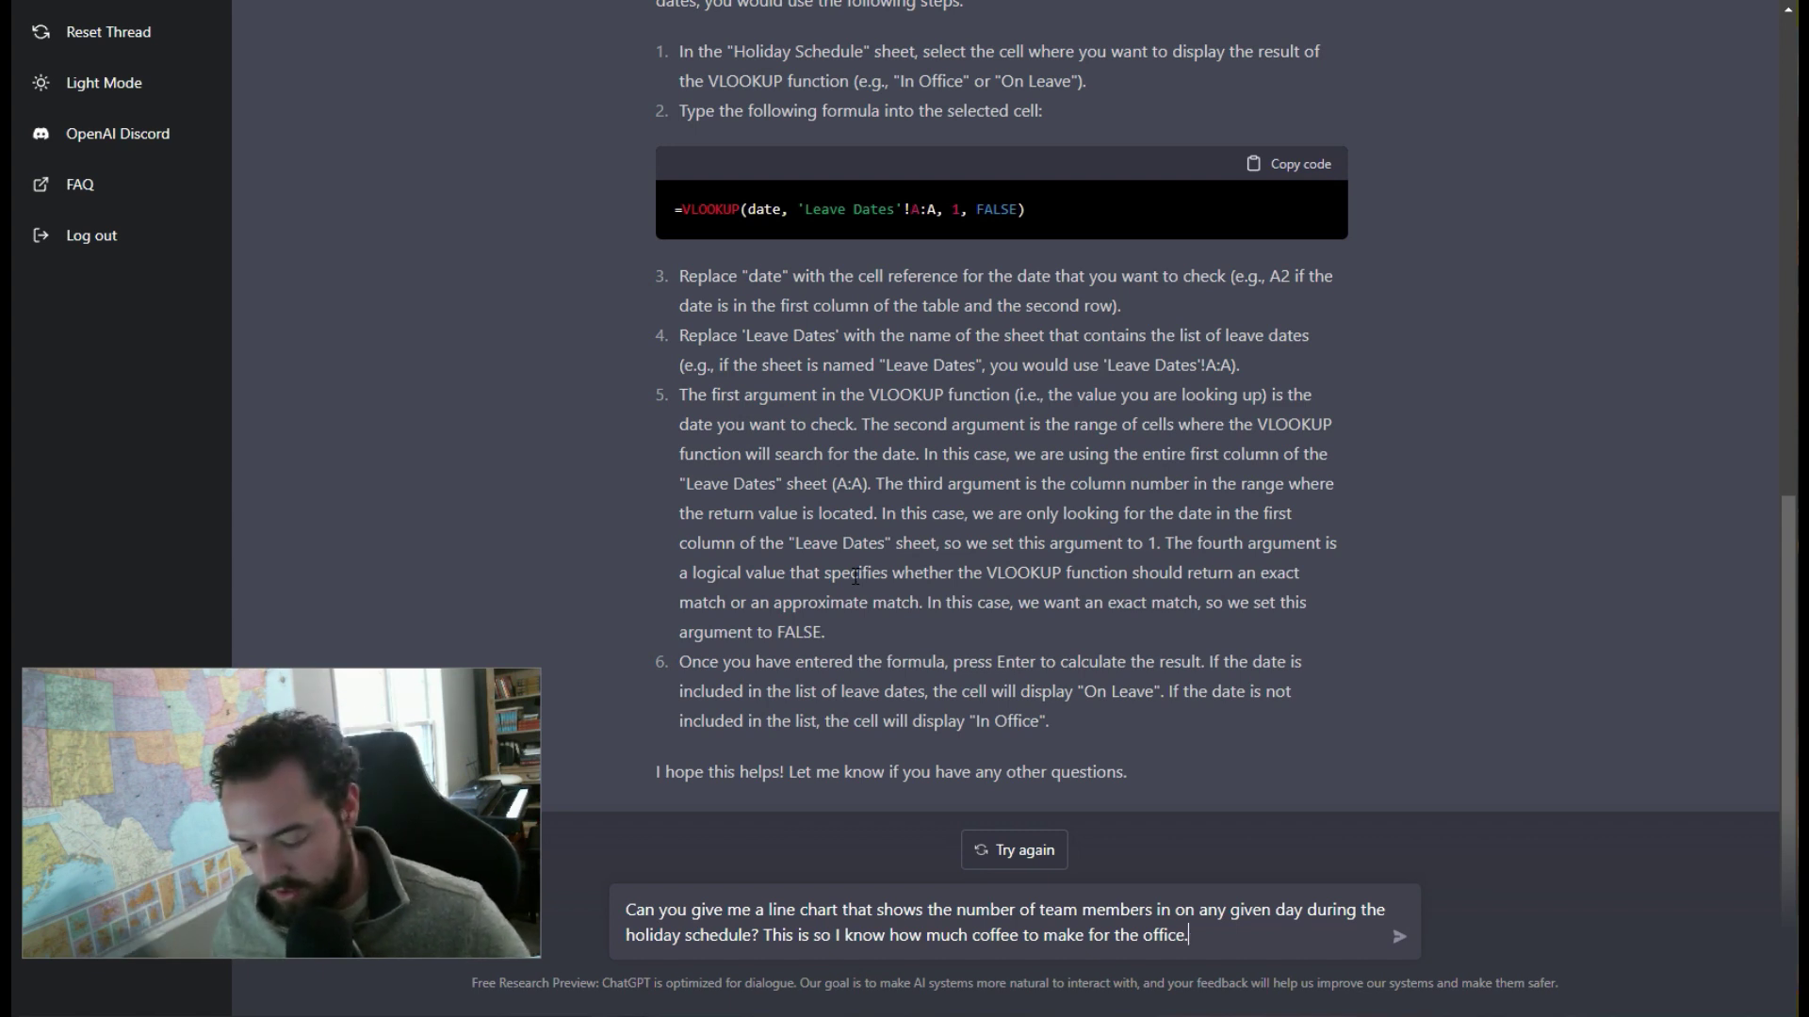
Step: Send the line chart request and receive the five-step charting answer
key(Return)
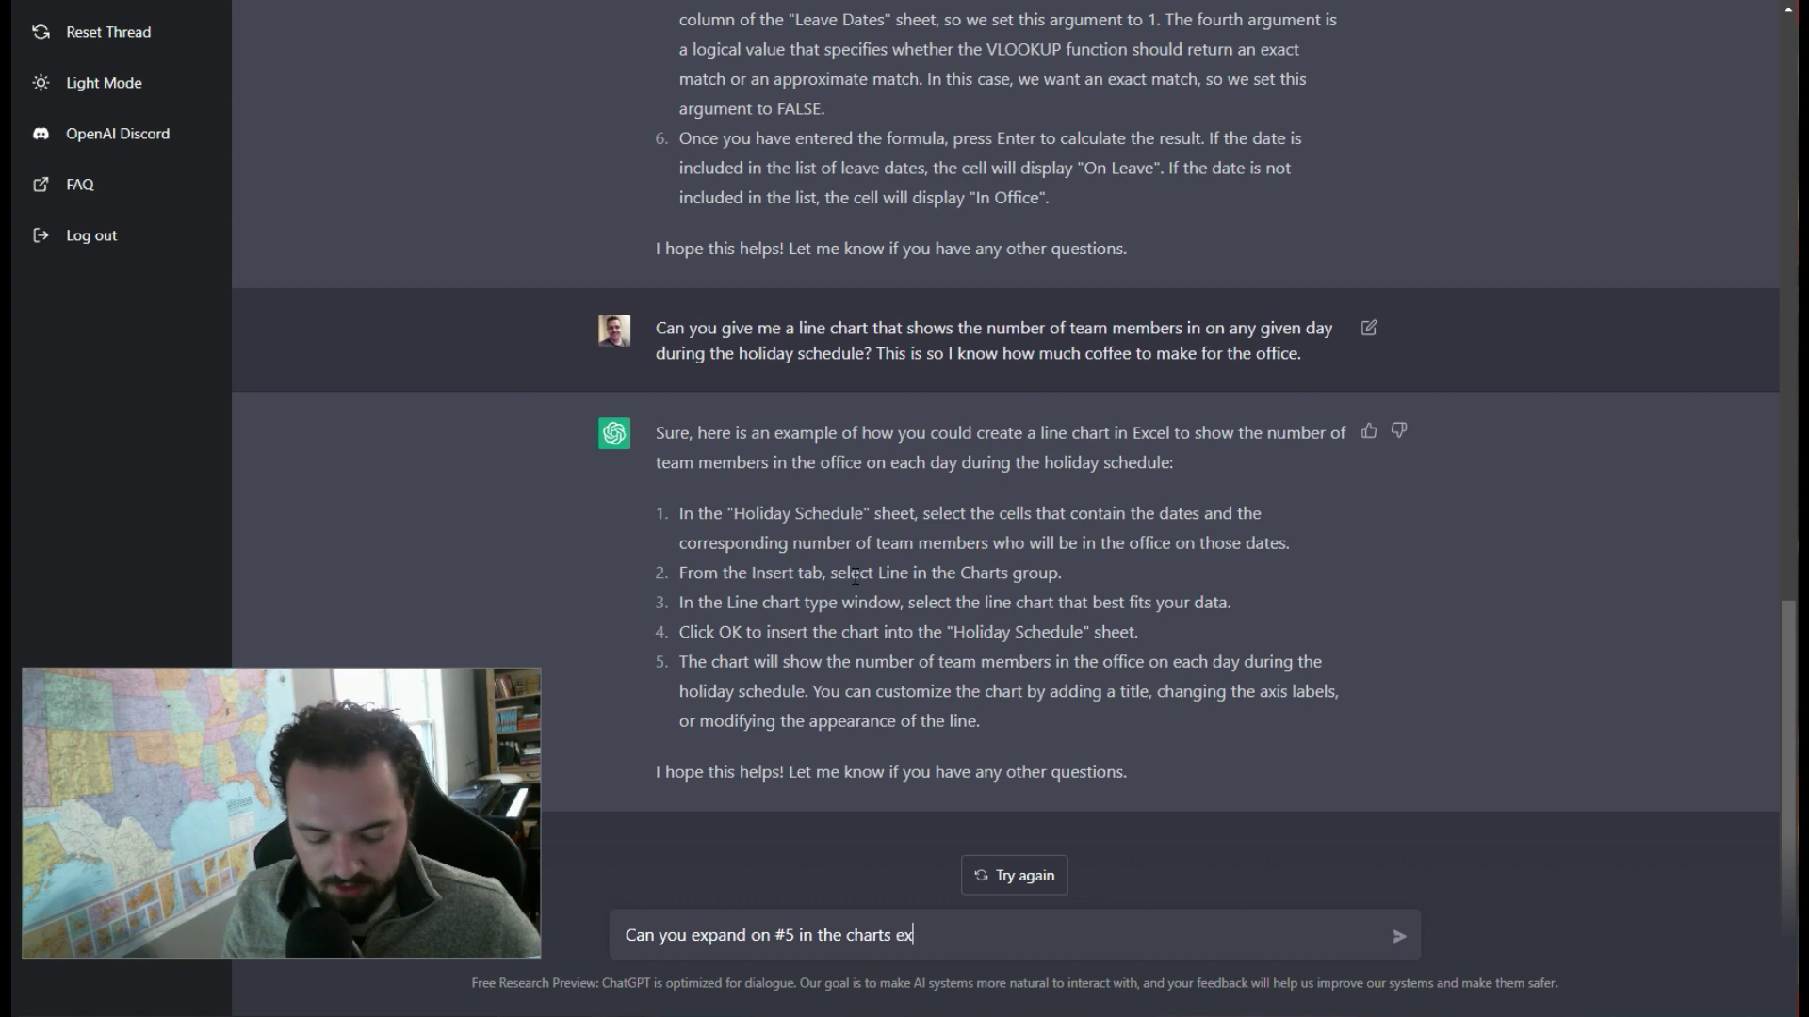
Step: Send 'Can you expand on #5 in the charts explanation?' for title, axis and colour customisation
key(Return)
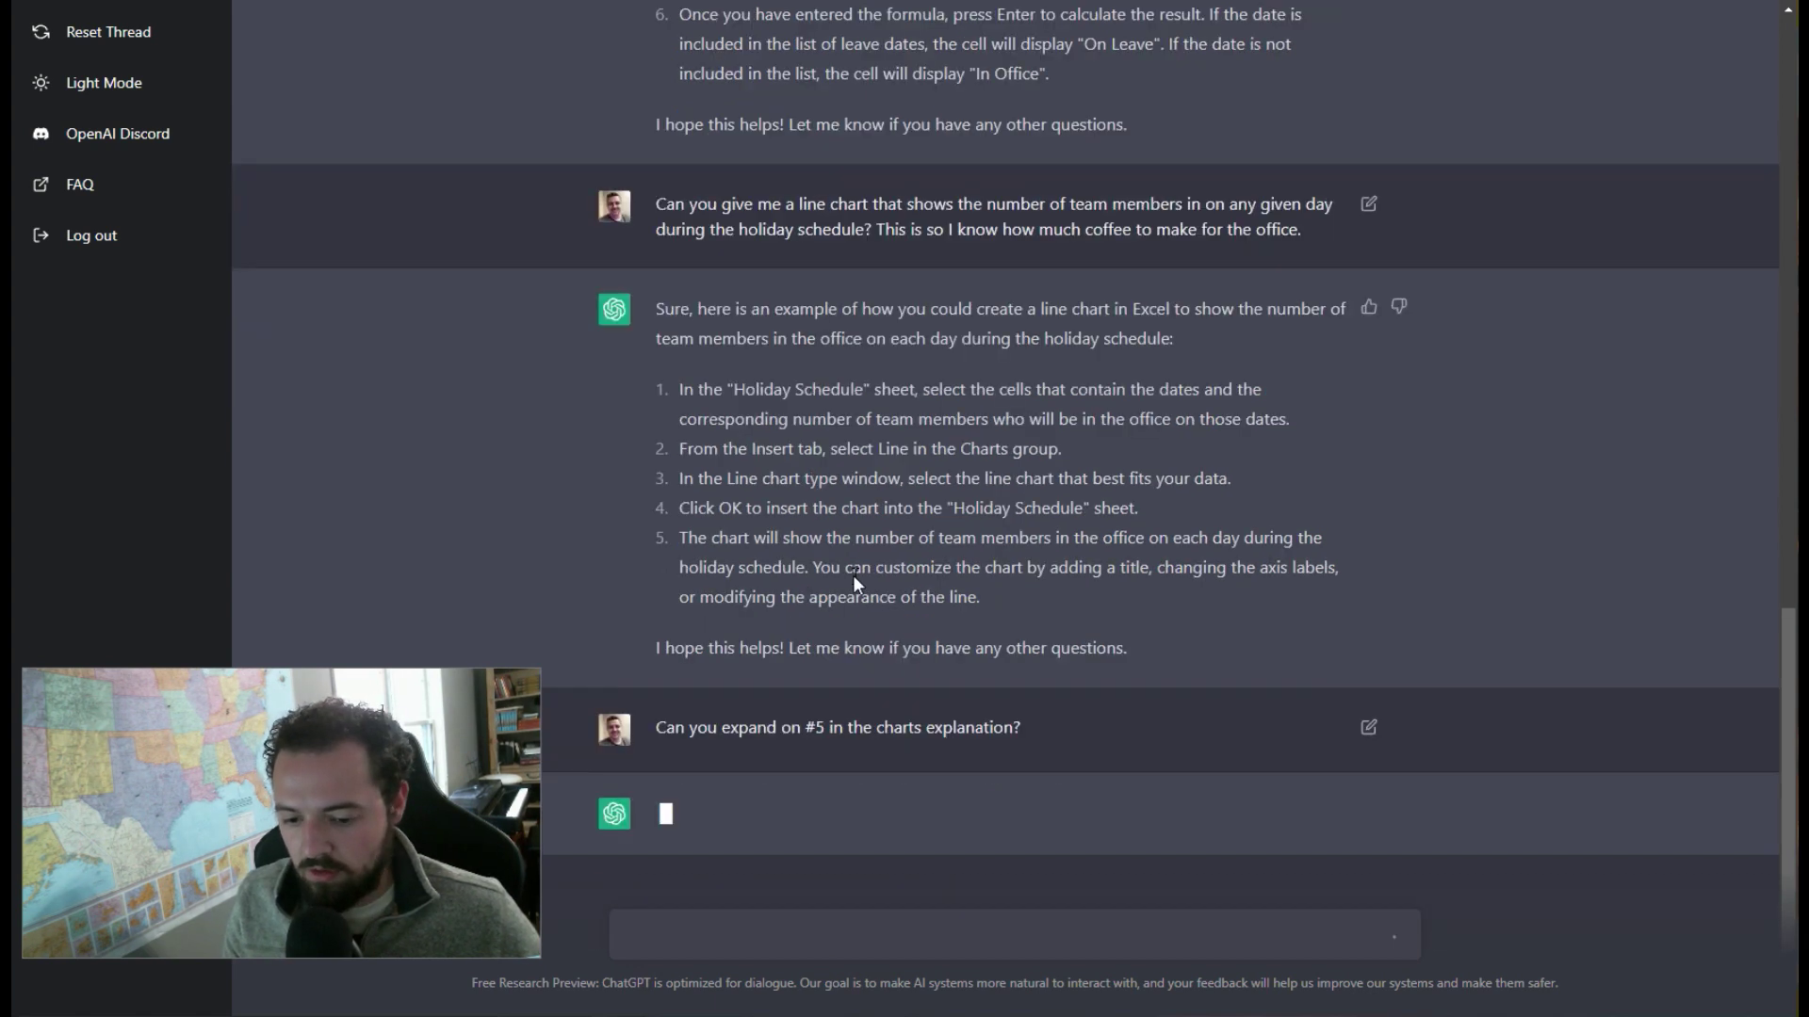